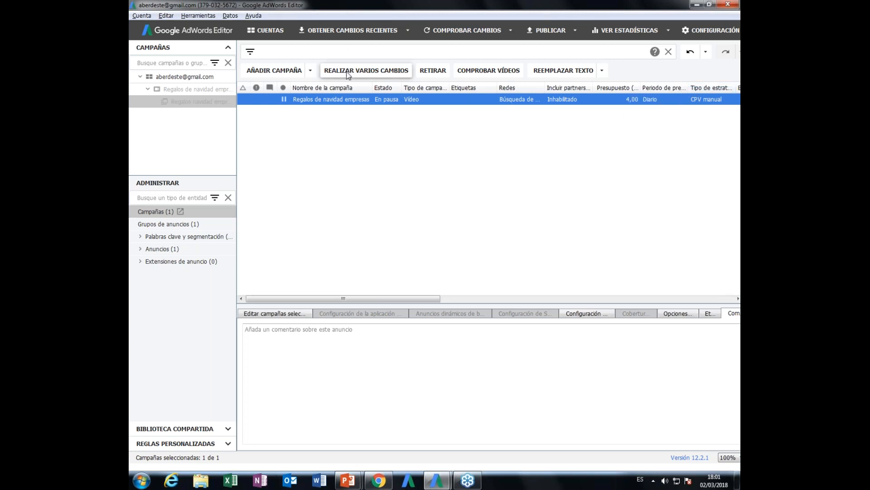
- Review the campaign types that can be added and the bulk changes grid for campaigns, closing the grid without processing anything
{"action": "left_click", "coordinate": [311, 73]}
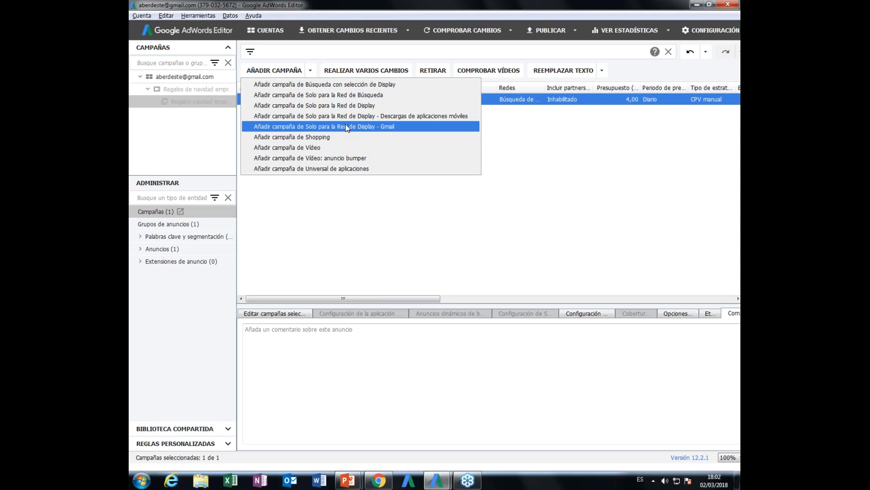
{"action": "left_click", "coordinate": [362, 66]}
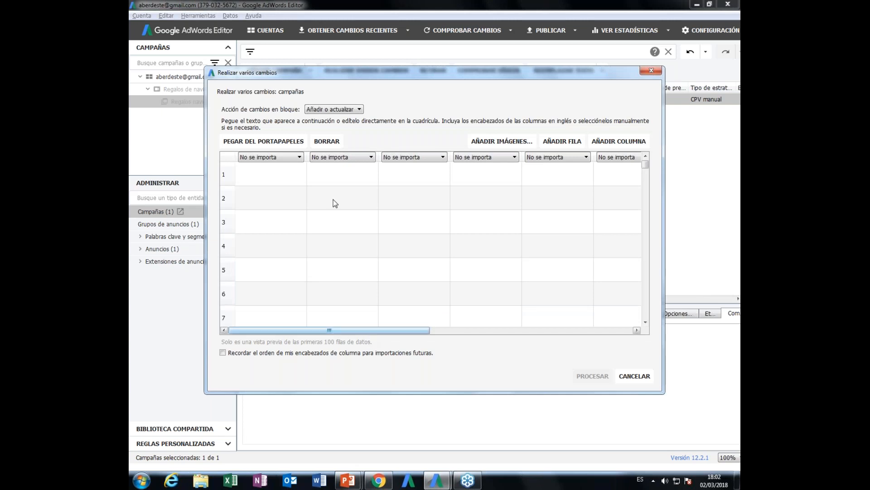
{"action": "left_click", "coordinate": [651, 72]}
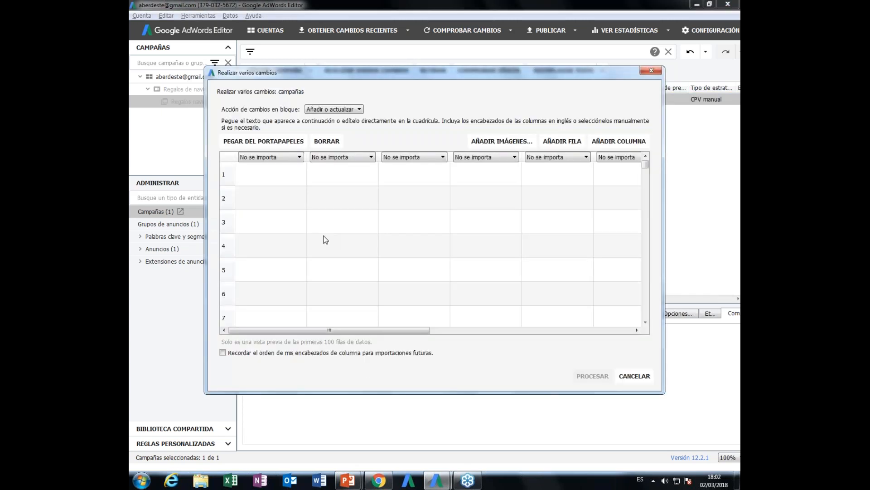
{"action": "left_click_drag", "start_coordinate": [349, 324], "coordinate": [432, 344]}
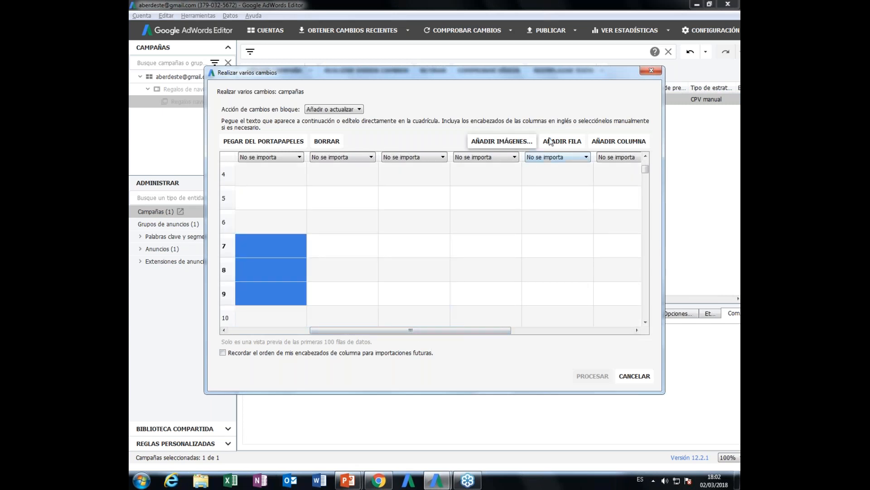
{"action": "left_click", "coordinate": [652, 71]}
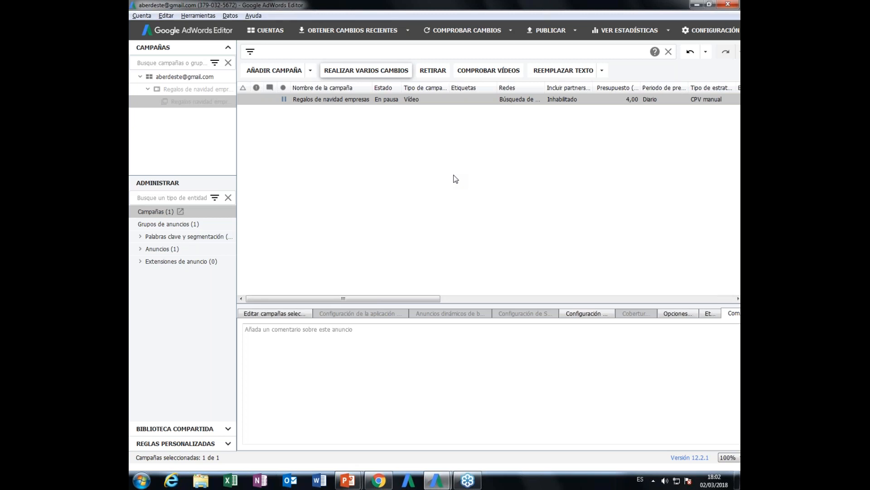
{"action": "left_click", "coordinate": [605, 74]}
{"action": "left_click", "coordinate": [654, 74]}
- Collapse and expand the account tree, and select the Regalos de navidad empresas campaign with its ad group shown
{"action": "left_click", "coordinate": [164, 77]}
{"action": "left_click", "coordinate": [148, 89]}
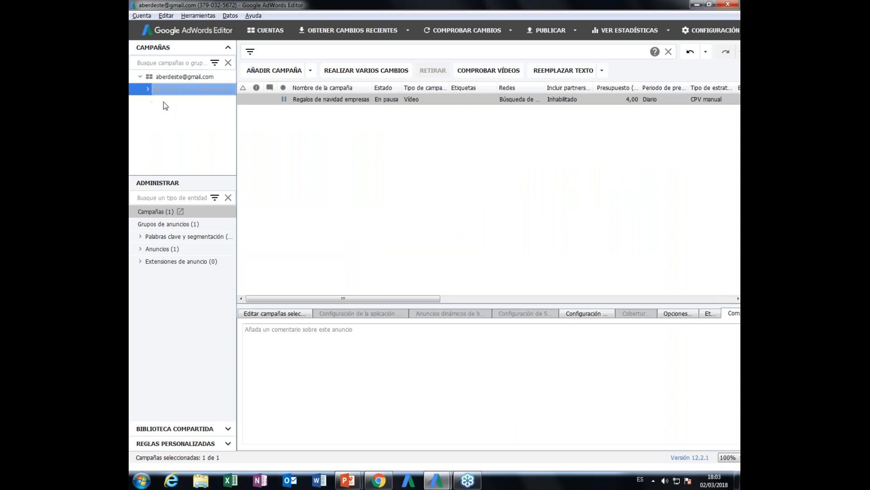
{"action": "left_click", "coordinate": [148, 90]}
{"action": "left_click", "coordinate": [159, 77]}
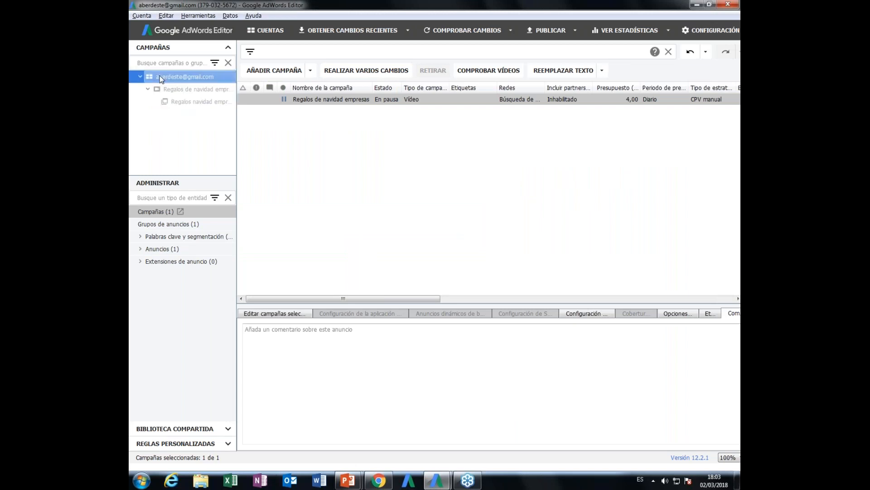
{"action": "left_click", "coordinate": [176, 101]}
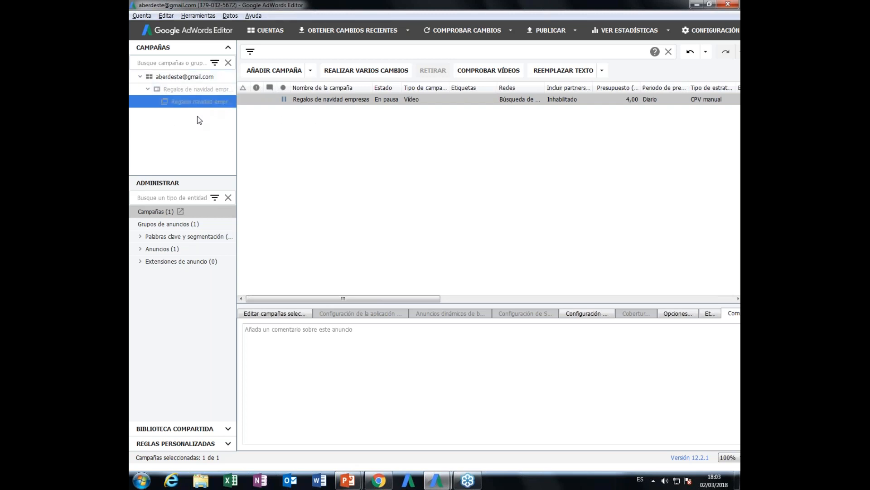
{"action": "left_click", "coordinate": [186, 91]}
{"action": "left_click", "coordinate": [147, 89]}
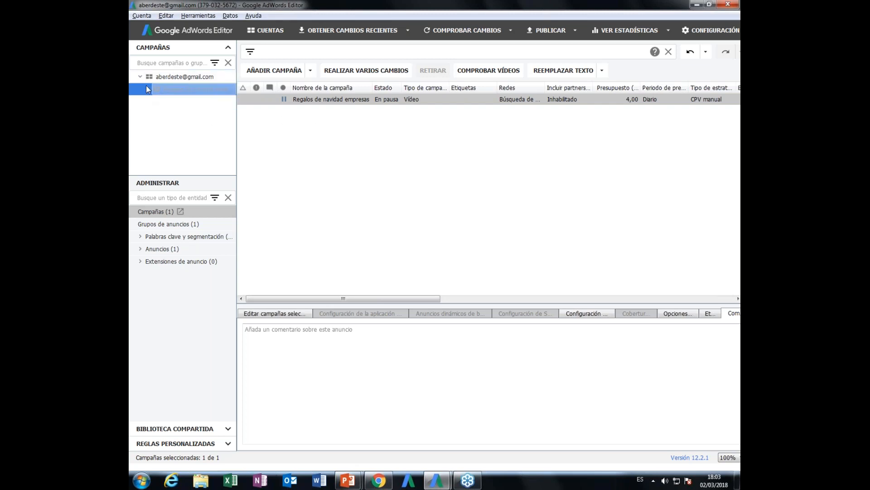
{"action": "key", "text": "Up"}
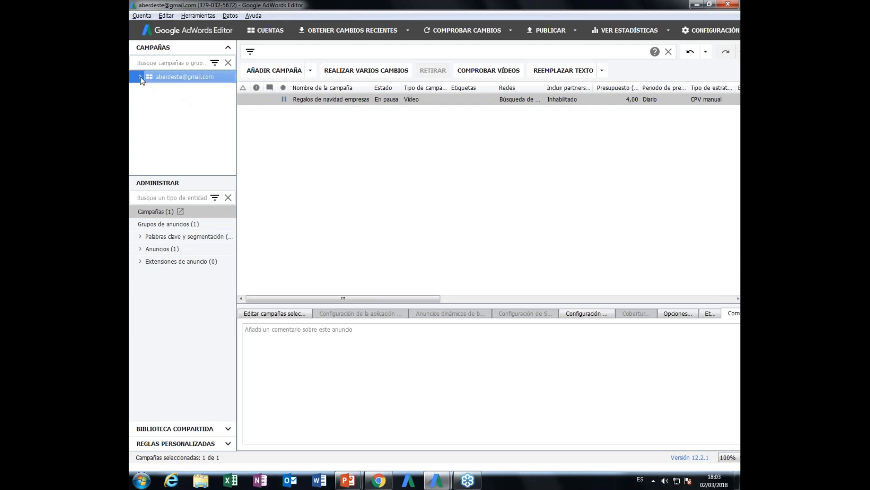
{"action": "left_click", "coordinate": [148, 90]}
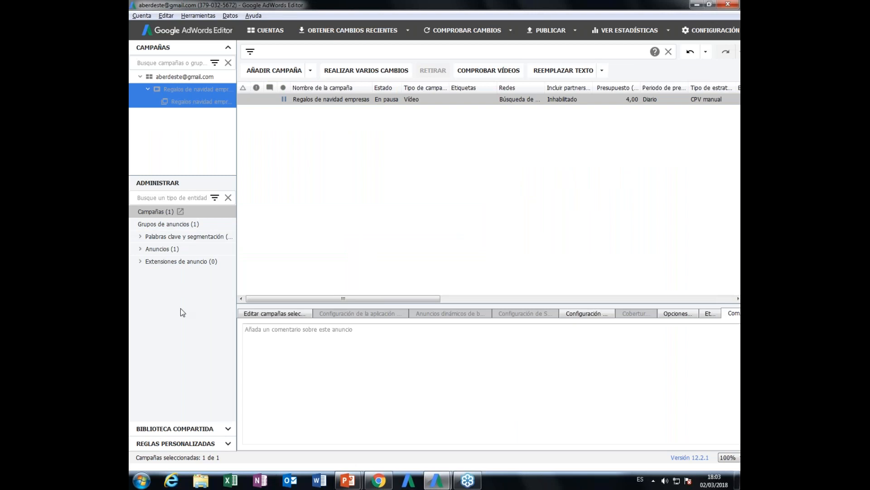
- View the shared library's list of extension types and return to the campaigns view
{"action": "left_click", "coordinate": [228, 428]}
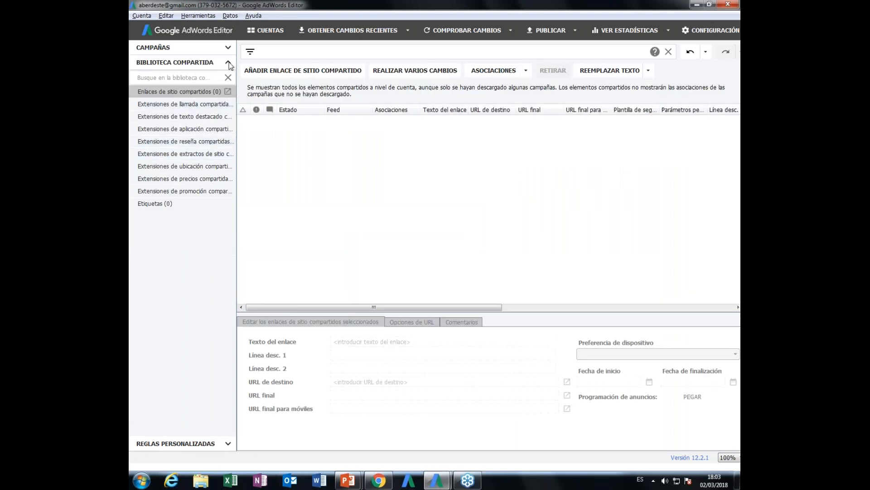
{"action": "left_click", "coordinate": [229, 75]}
{"action": "left_click", "coordinate": [222, 48]}
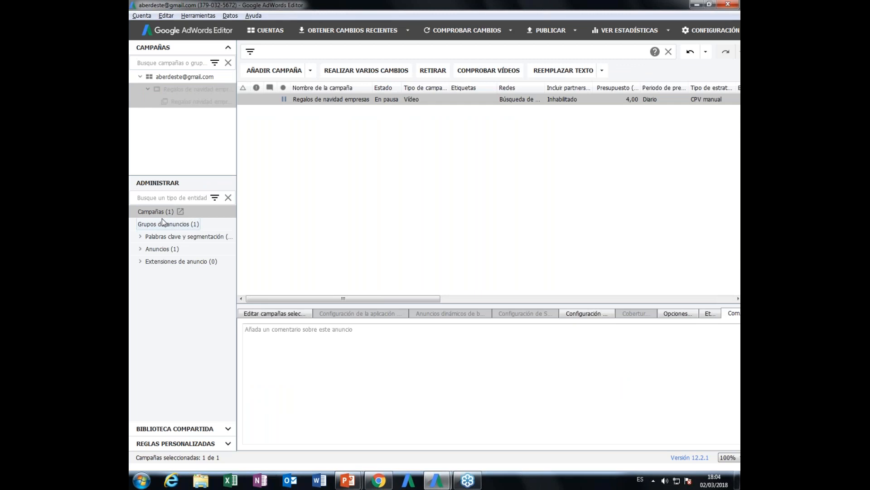
- Select the Regalos navidad empresa ad group and show its geographic locations under keywords and targeting
{"action": "left_click", "coordinate": [186, 101]}
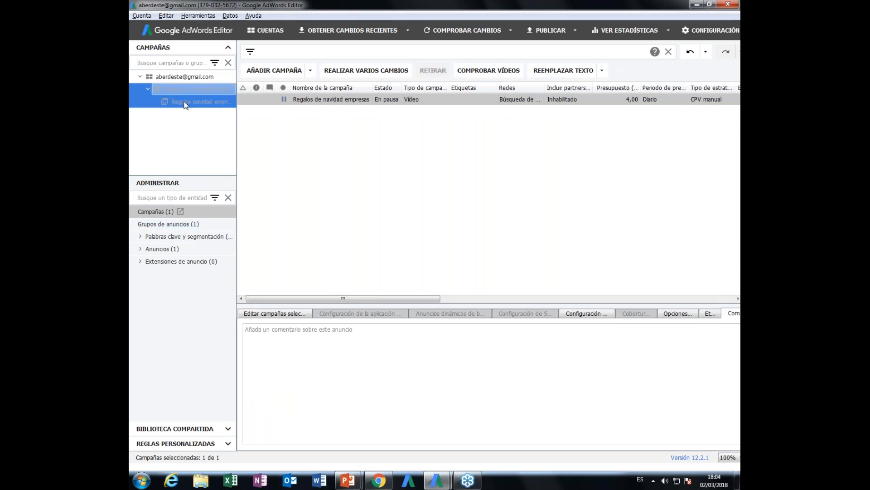
{"action": "left_click", "coordinate": [157, 237]}
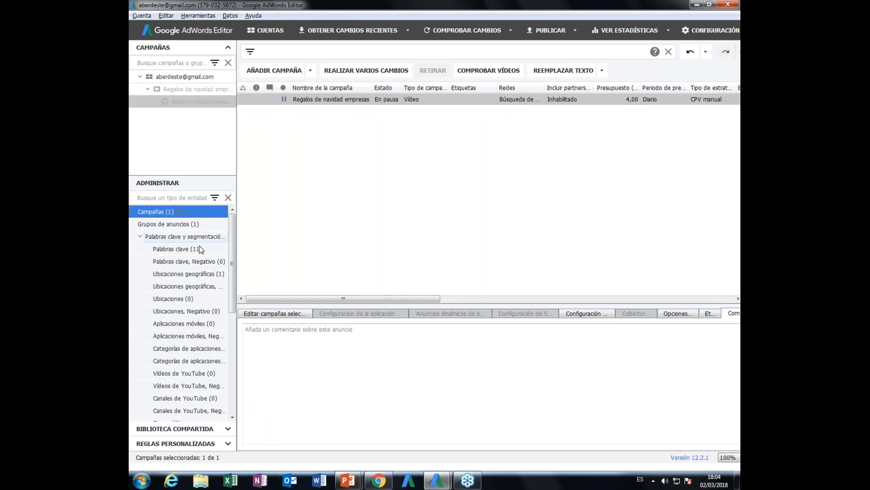
{"action": "left_click", "coordinate": [183, 274]}
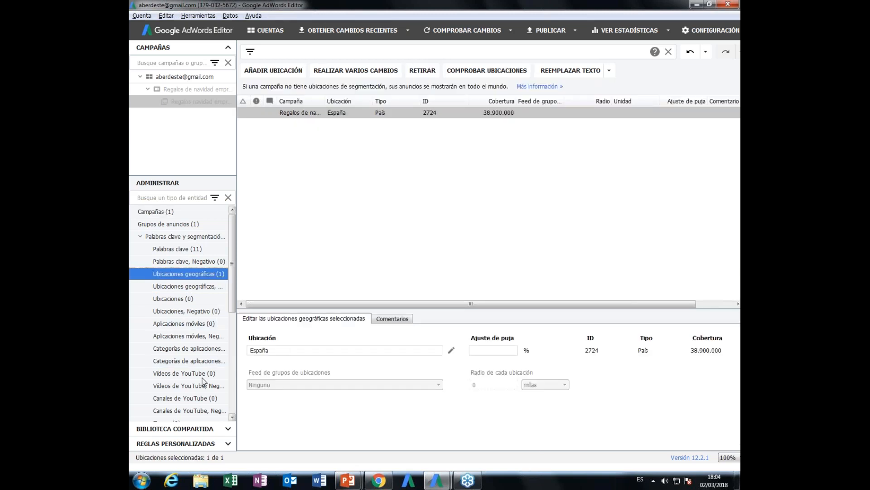
- Widen the entity type list to read its full names, show the Temas entries, and narrow the list again
{"action": "scroll", "coordinate": [216, 401], "scroll_direction": "down", "scroll_amount": 1}
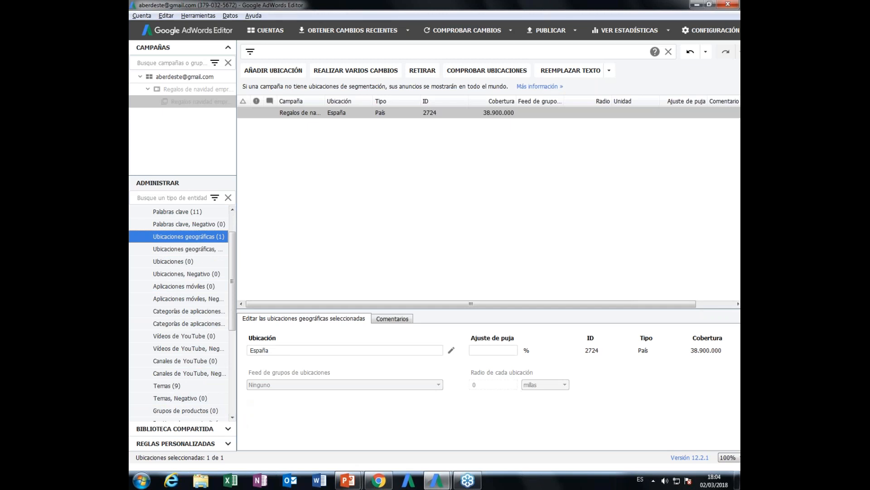
{"action": "left_click_drag", "start_coordinate": [236, 395], "coordinate": [338, 394]}
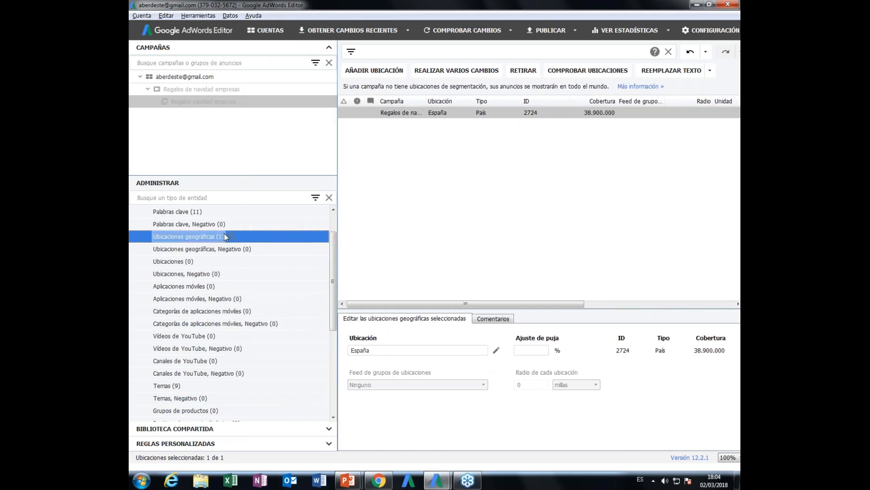
{"action": "left_click", "coordinate": [175, 387]}
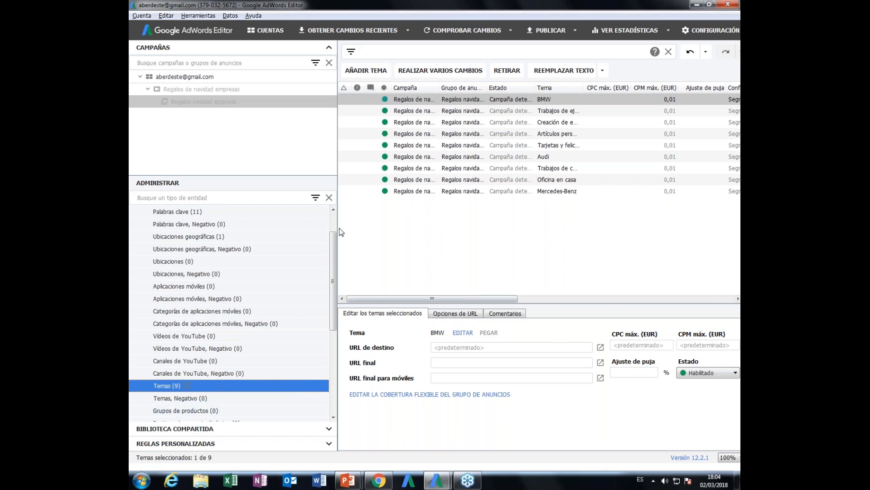
{"action": "left_click_drag", "start_coordinate": [301, 227], "coordinate": [236, 224]}
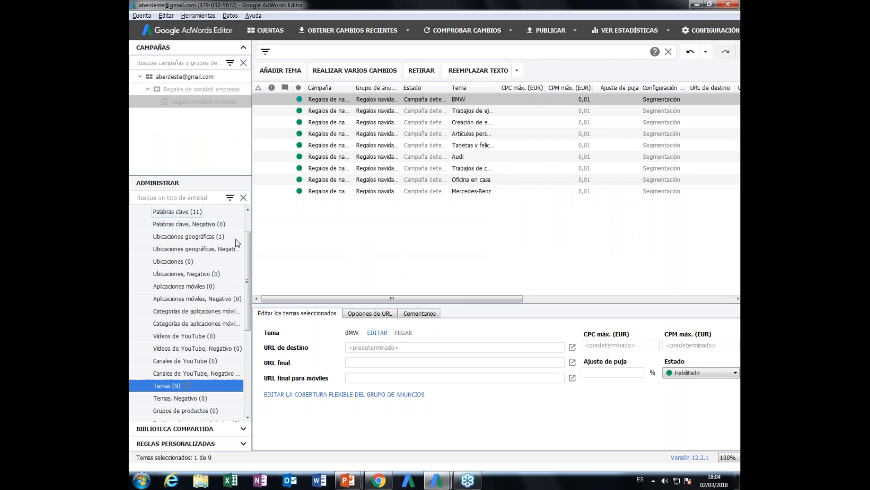
- Show the list of keywords (Palabras clave) for the campaign
{"action": "left_click", "coordinate": [199, 211]}
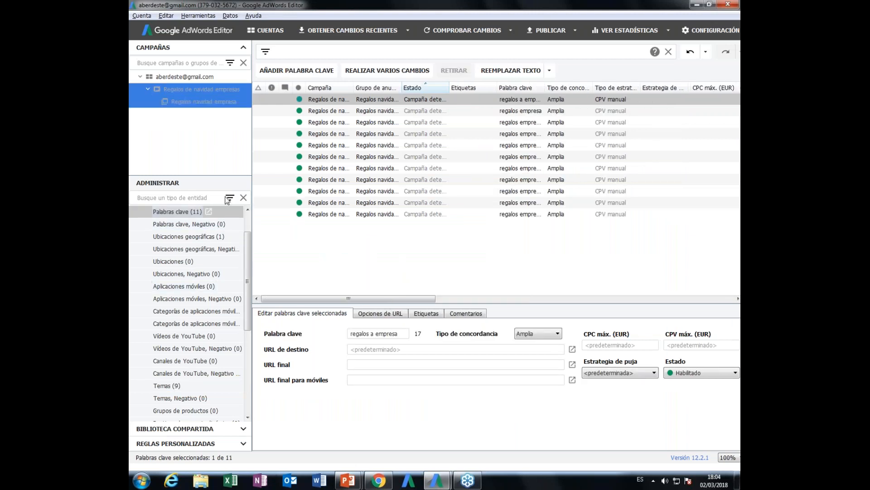
{"action": "left_click", "coordinate": [290, 240]}
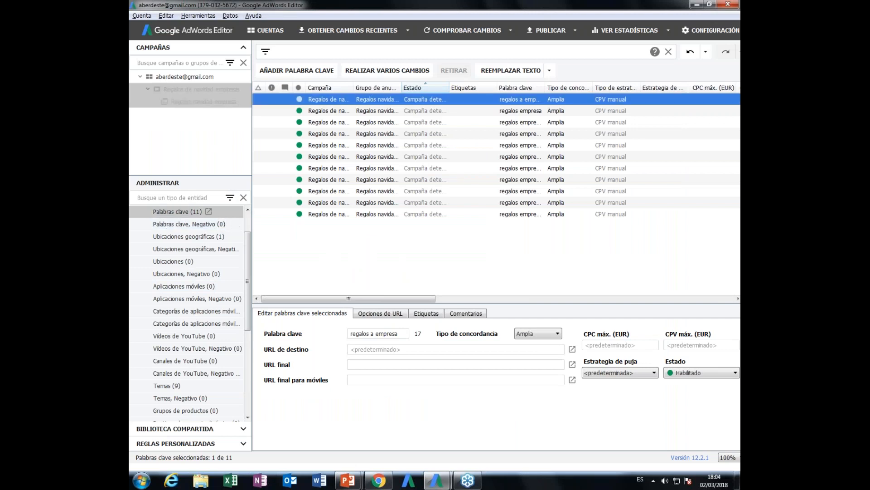
{"action": "left_click", "coordinate": [181, 212]}
{"action": "left_click", "coordinate": [161, 199]}
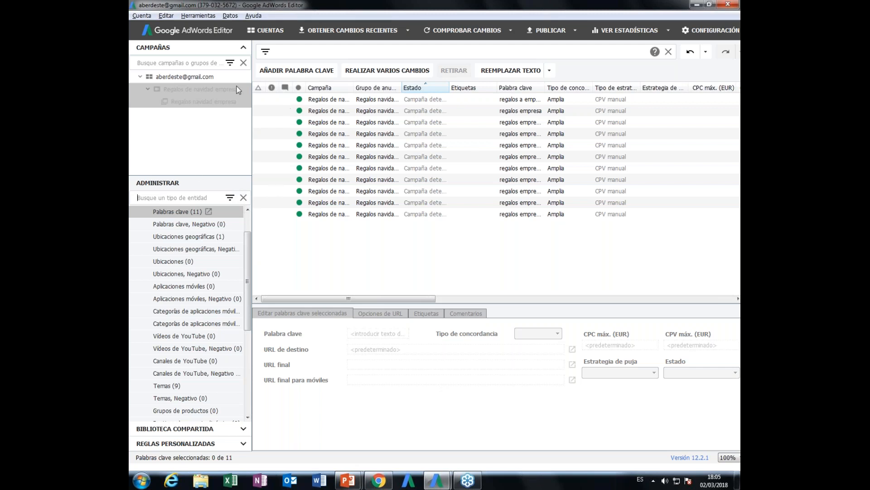
- Select the Regalos navidad empresa ad group, sort its keywords by campaign, and select the first keyword
{"action": "left_click", "coordinate": [199, 78]}
{"action": "left_click", "coordinate": [188, 103]}
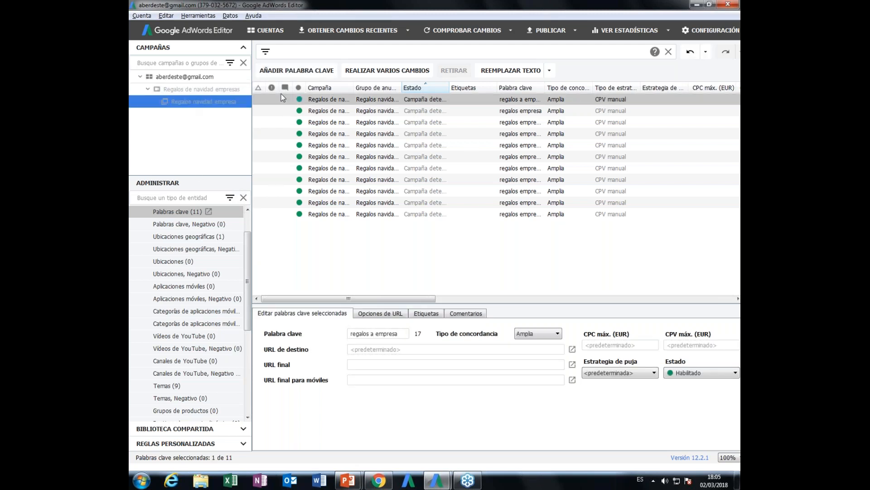
{"action": "left_click", "coordinate": [317, 91]}
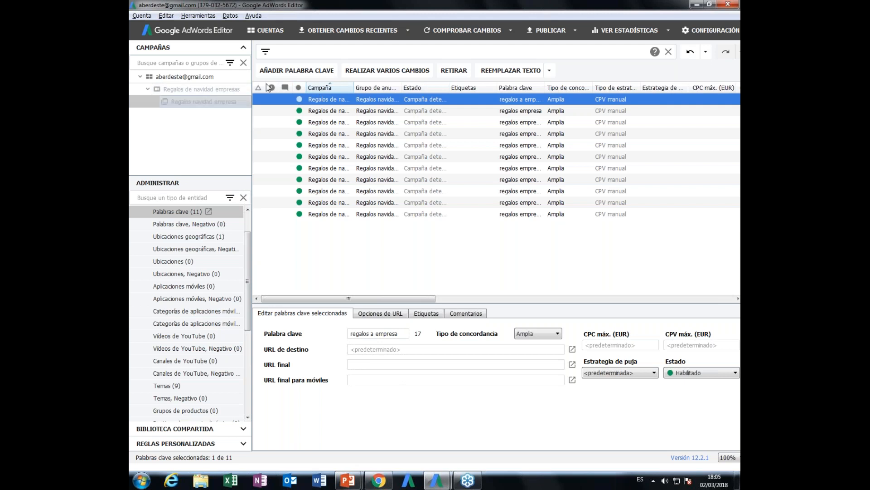
{"action": "left_click", "coordinate": [282, 146]}
{"action": "left_click", "coordinate": [310, 103]}
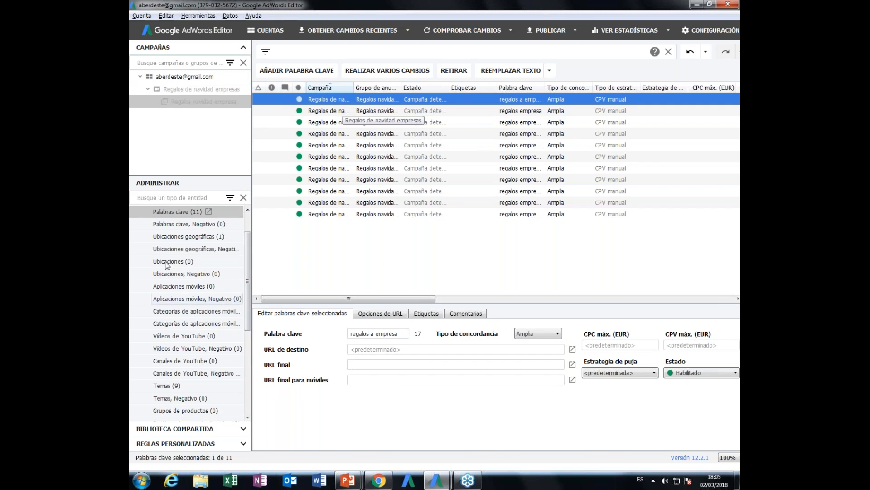
- View the ad group's negative keywords and return to its Temas list
{"action": "left_click", "coordinate": [184, 214]}
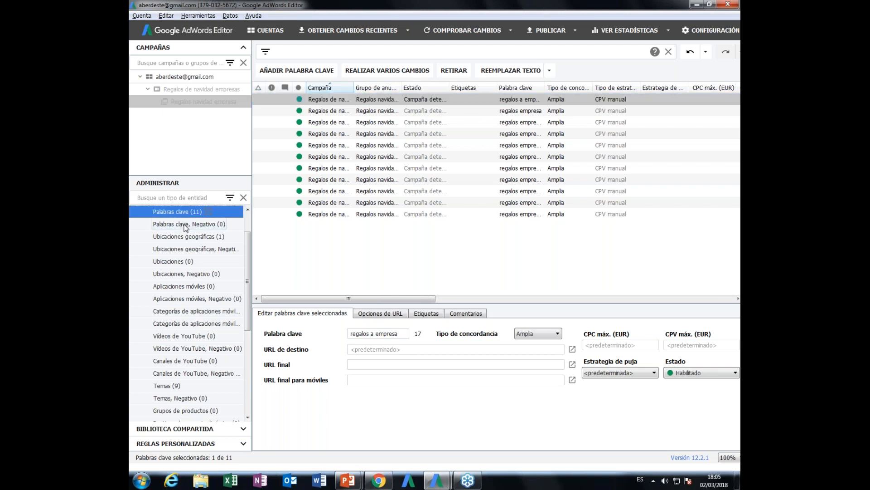
{"action": "left_click", "coordinate": [190, 224]}
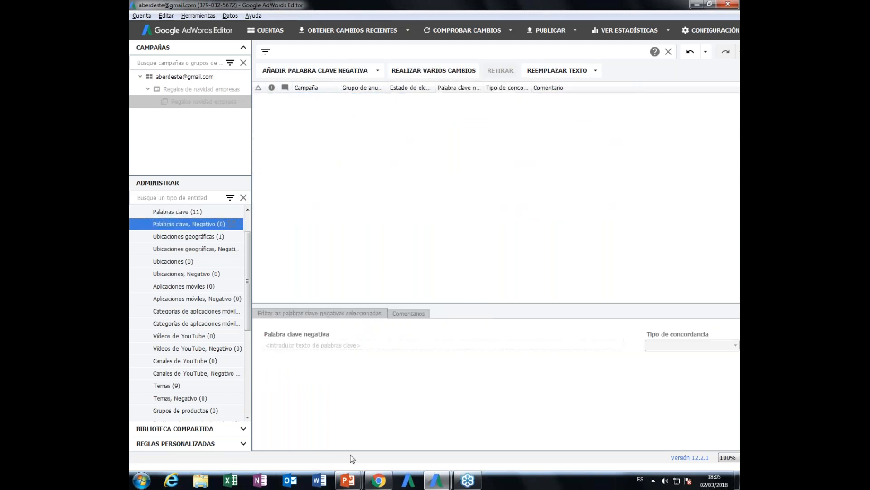
{"action": "left_click", "coordinate": [164, 385]}
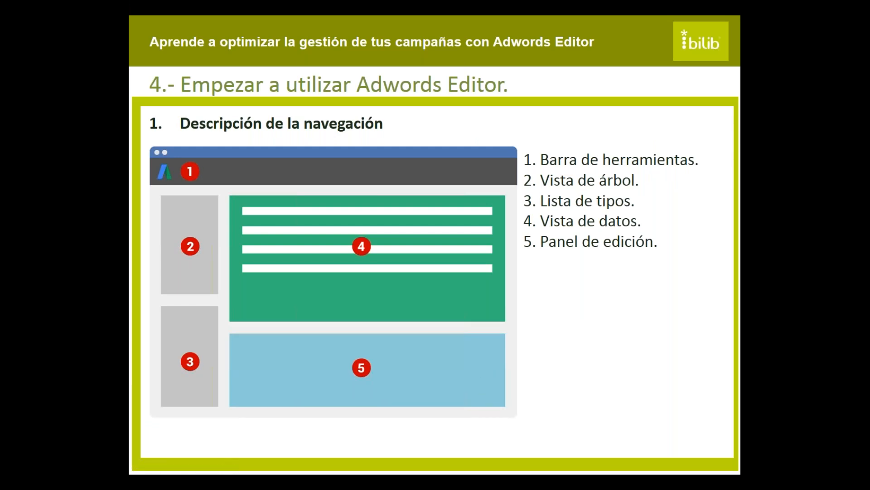
{"action": "key", "text": "alt+Tab"}
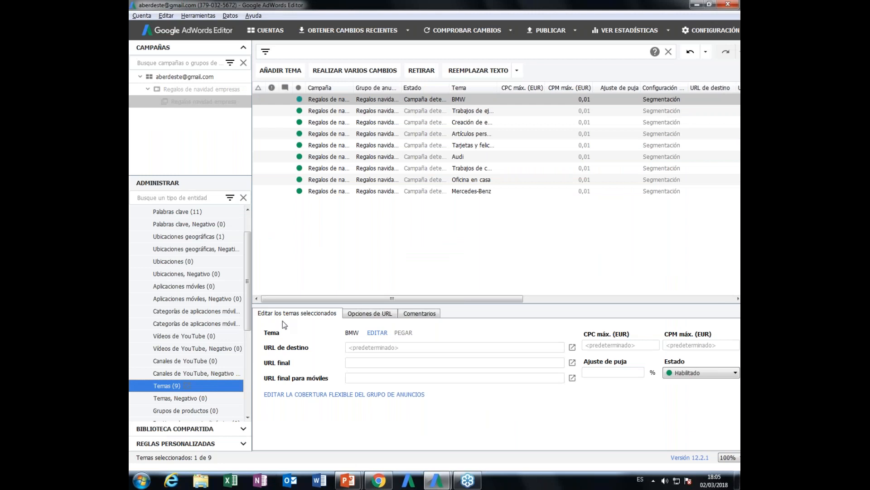
- Try entering sample text as the final URL of the BMW topic and erase it
{"action": "left_click", "coordinate": [324, 100]}
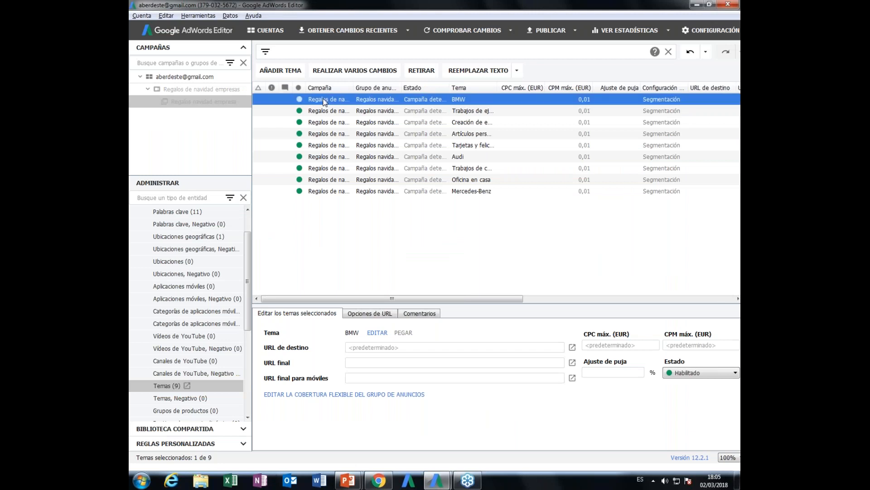
{"action": "left_click", "coordinate": [382, 361]}
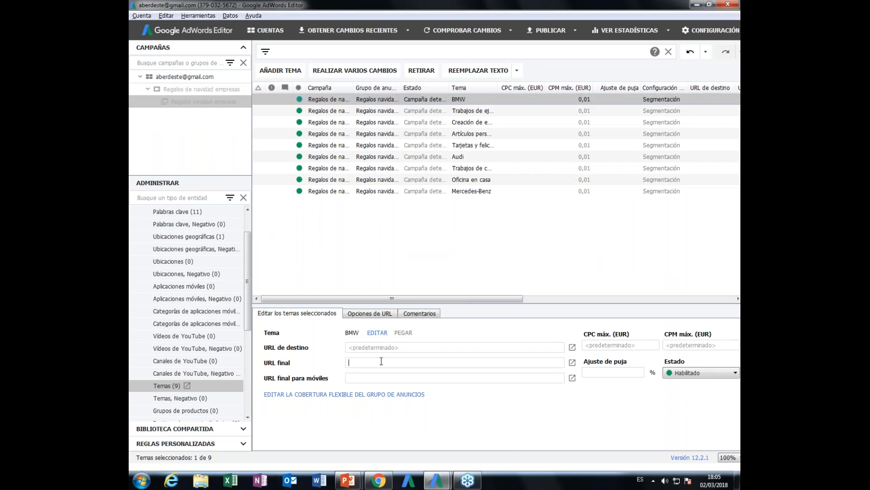
{"action": "type", "text": "vdbsdgb"}
{"action": "key", "text": "BackSpace"}
{"action": "key", "text": "BackSpace"}
{"action": "key", "text": "BackSpace"}
{"action": "key", "text": "BackSpace"}
{"action": "key", "text": "BackSpace"}
{"action": "key", "text": "BackSpace"}
{"action": "key", "text": "BackSpace"}
- Select all topics in the list from BMW to Mercedes-Benz for joint editing
{"action": "left_click", "coordinate": [326, 111]}
{"action": "left_click", "coordinate": [327, 122]}
{"action": "left_click", "coordinate": [324, 99]}
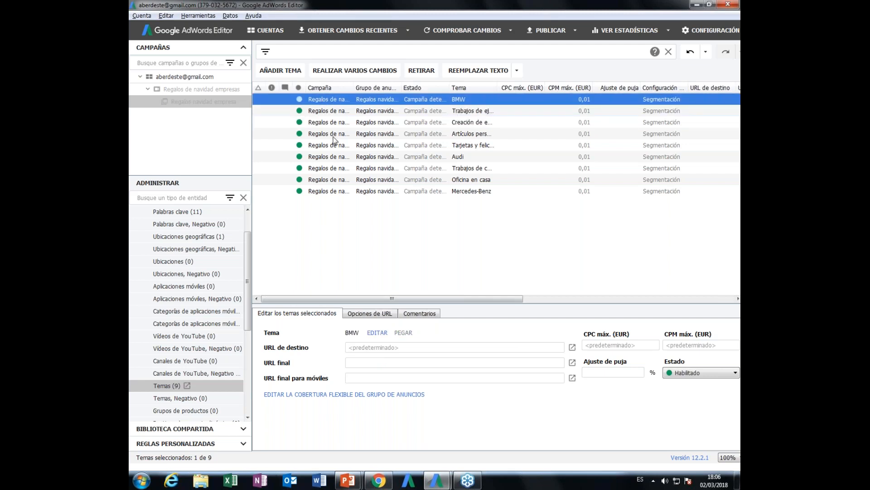
{"action": "left_click", "coordinate": [328, 191], "text": "shift"}
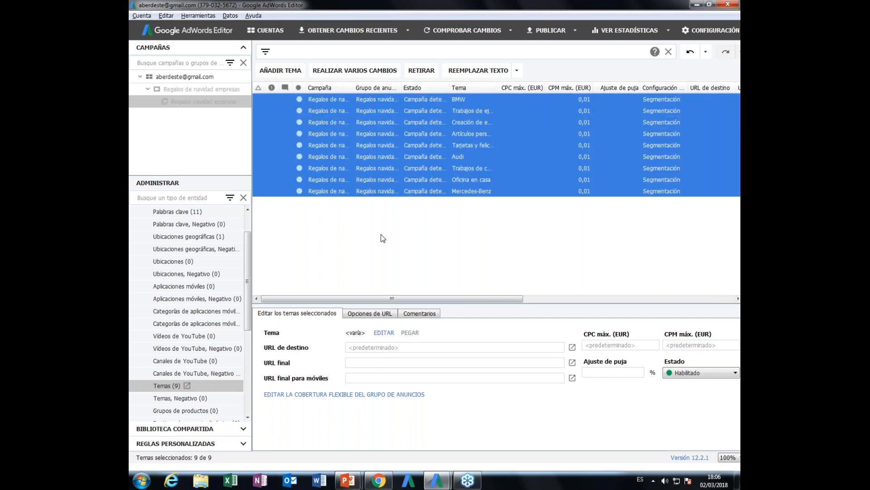
- Try entering a sample web address as the mobile final URL of all selected topics and erase it
{"action": "left_click", "coordinate": [362, 378]}
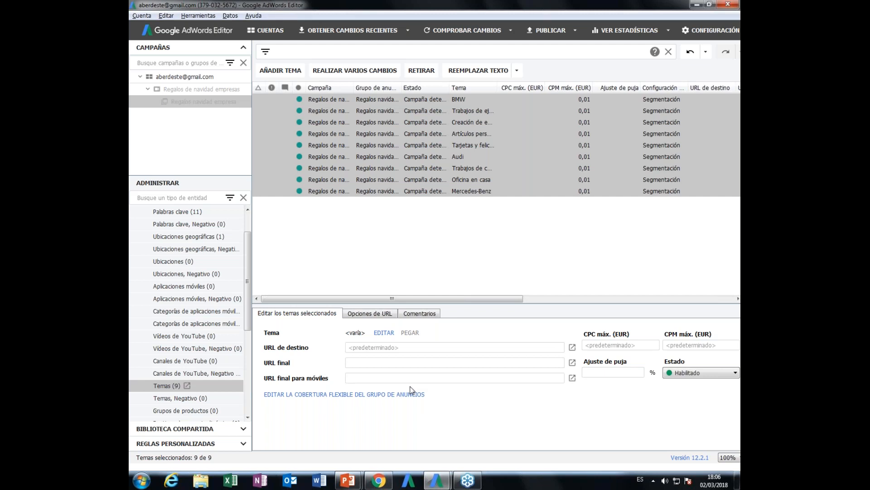
{"action": "type", "text": "www.maria"}
{"action": "key", "text": "BackSpace"}
{"action": "key", "text": "BackSpace"}
{"action": "key", "text": "BackSpace"}
{"action": "key", "text": "BackSpace"}
{"action": "key", "text": "BackSpace"}
{"action": "key", "text": "BackSpace"}
{"action": "key", "text": "BackSpace"}
{"action": "key", "text": "BackSpace"}
{"action": "key", "text": "BackSpace"}
- View the ad group's keyword list and open its list of expanded text ads (Anuncios de texto expandido)
{"action": "left_click", "coordinate": [242, 199]}
{"action": "left_click", "coordinate": [200, 211]}
{"action": "scroll", "coordinate": [214, 278], "scroll_direction": "down", "scroll_amount": 5}
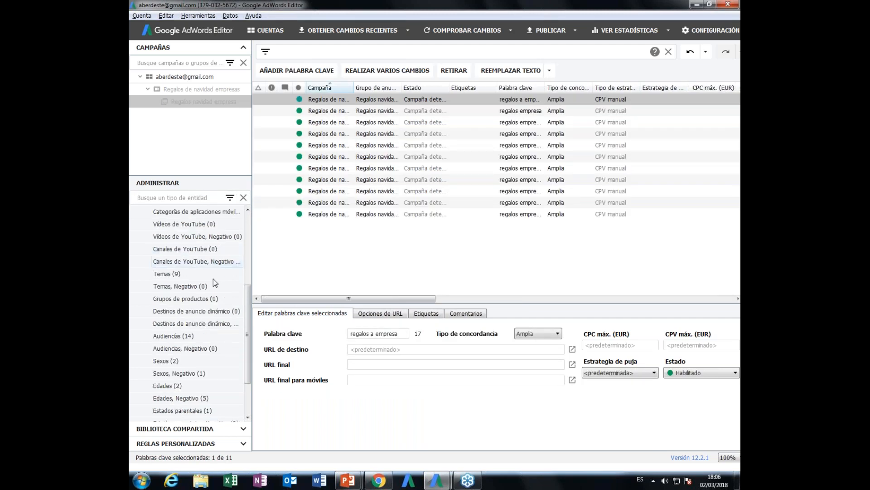
{"action": "left_click", "coordinate": [153, 402]}
{"action": "left_click", "coordinate": [162, 410]}
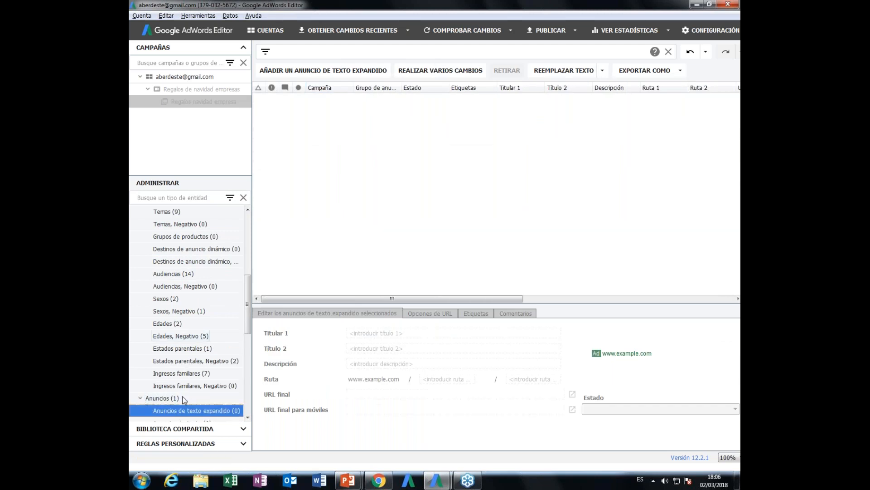
- Collapse and re-expand the Anuncios group and examine its ad types down to the ad extensions
{"action": "left_click", "coordinate": [141, 399]}
{"action": "left_click", "coordinate": [141, 398]}
{"action": "scroll", "coordinate": [162, 390], "scroll_direction": "down", "scroll_amount": 5}
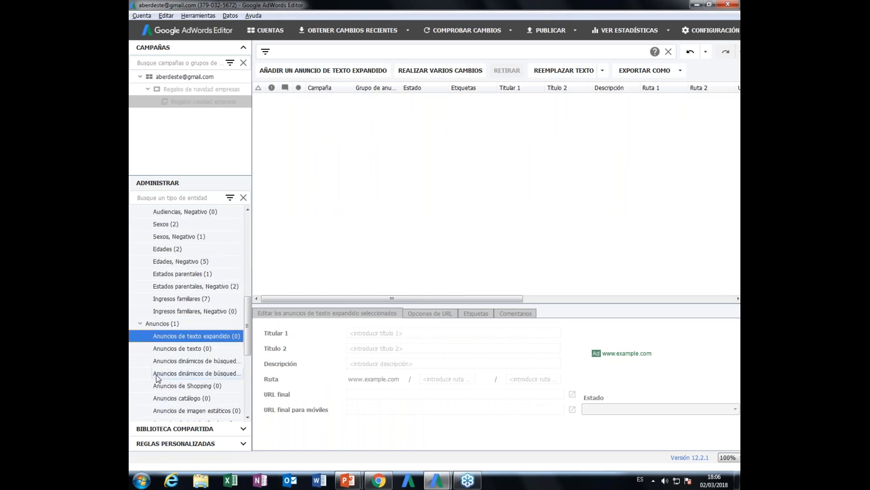
{"action": "scroll", "coordinate": [159, 377], "scroll_direction": "down", "scroll_amount": 2}
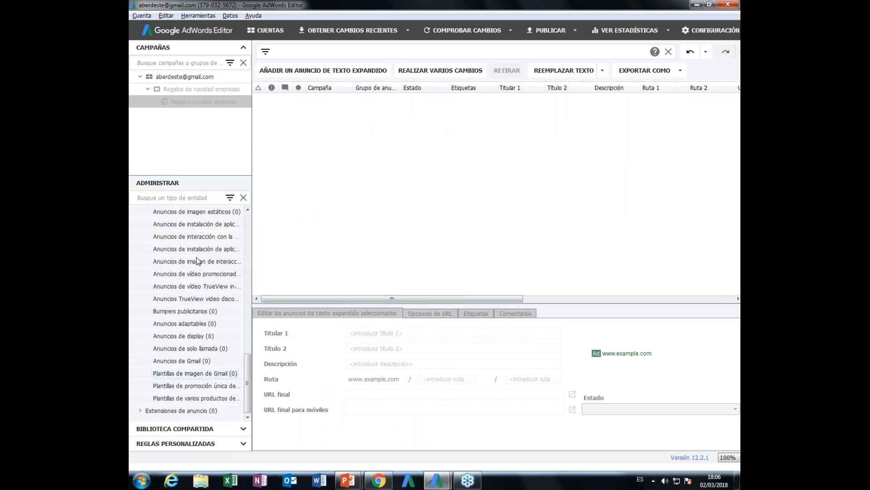
- Display the Campañas list and switch to the PowerPoint slide describing the editor's navigation
{"action": "scroll", "coordinate": [197, 240], "scroll_direction": "up", "scroll_amount": 12}
{"action": "left_click", "coordinate": [152, 211]}
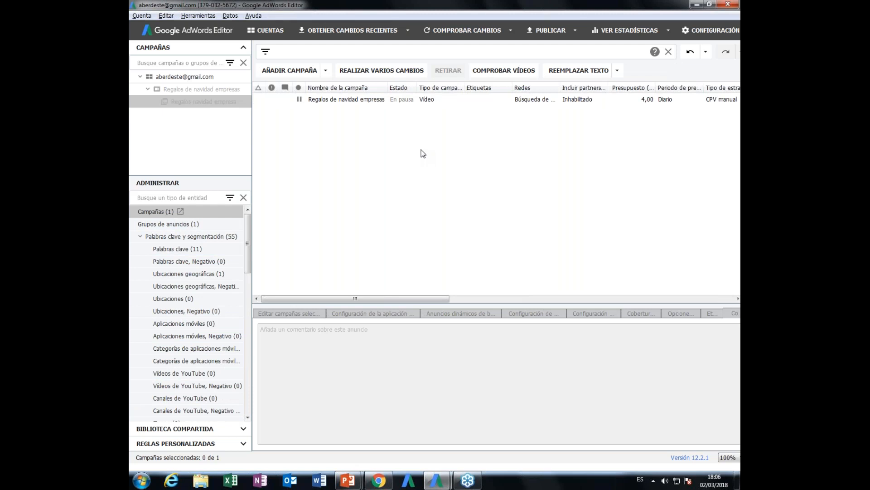
{"action": "key", "text": "alt+Tab"}
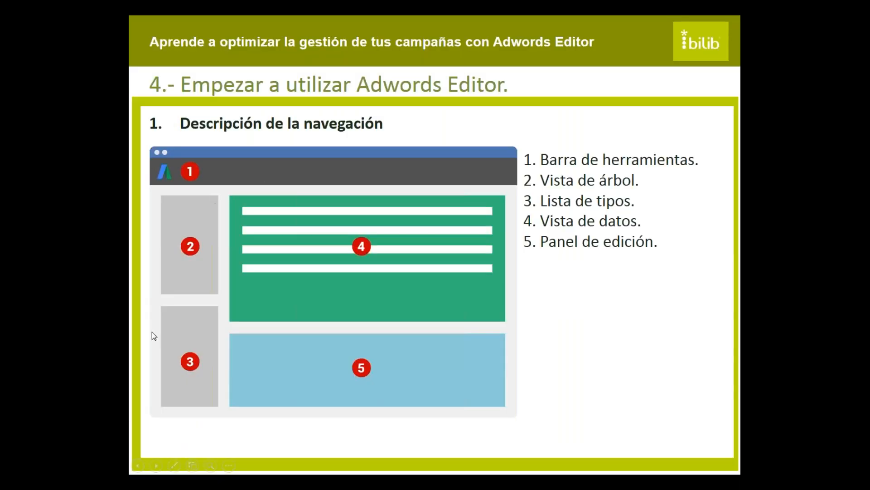
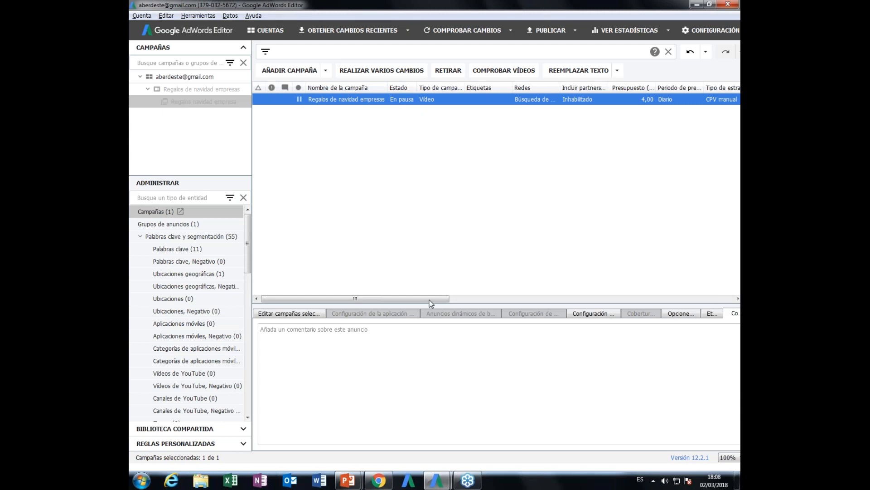
- Widen the Redes column of the campaign list to fit its contents and sort the list by bid strategy type
{"action": "left_click_drag", "start_coordinate": [441, 299], "coordinate": [553, 309]}
{"action": "double_click", "coordinate": [397, 88]}
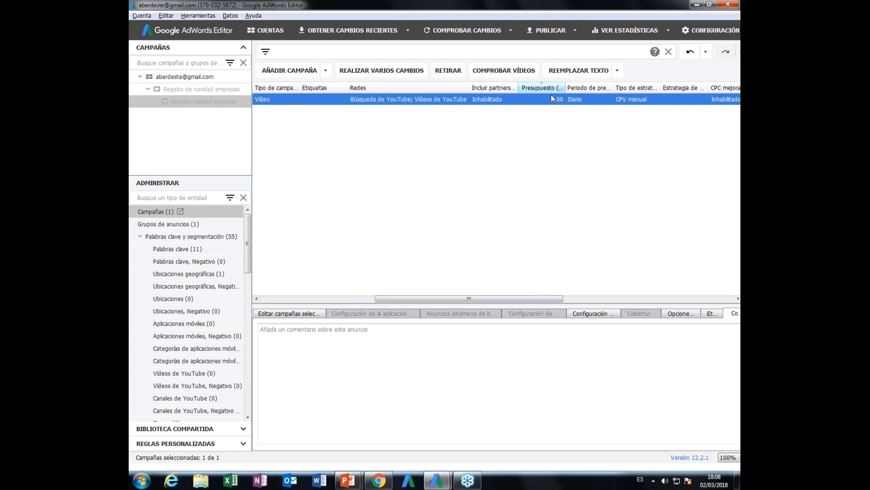
{"action": "left_click_drag", "start_coordinate": [538, 301], "coordinate": [574, 300]}
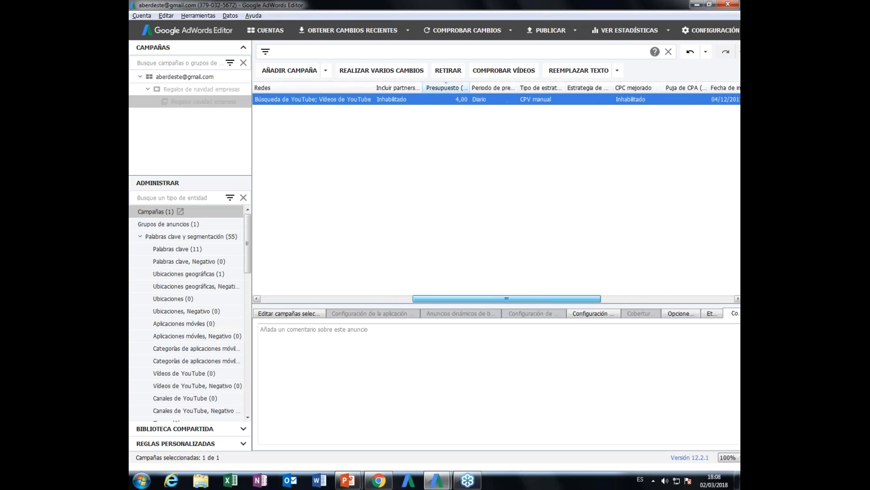
{"action": "left_click", "coordinate": [542, 91]}
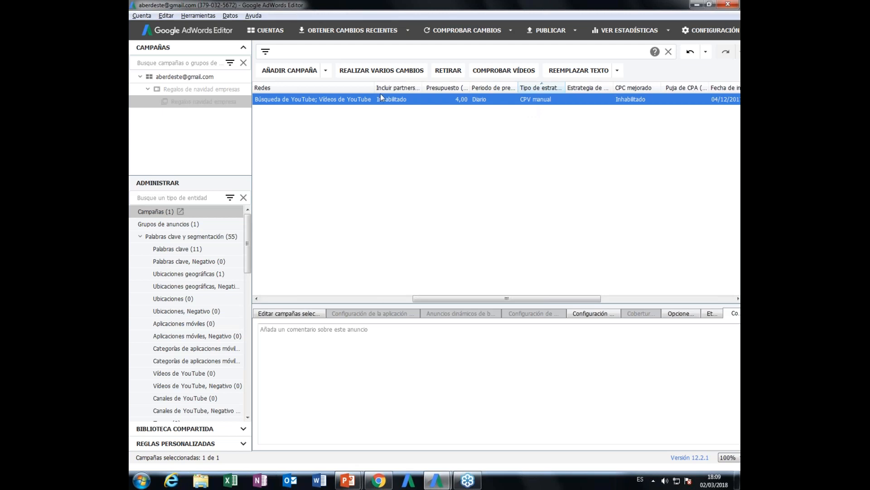
- Open the editing options of the campaign Regalos de navidad empresas and set its bid strategy to CPA objetivo
{"action": "left_click", "coordinate": [293, 313]}
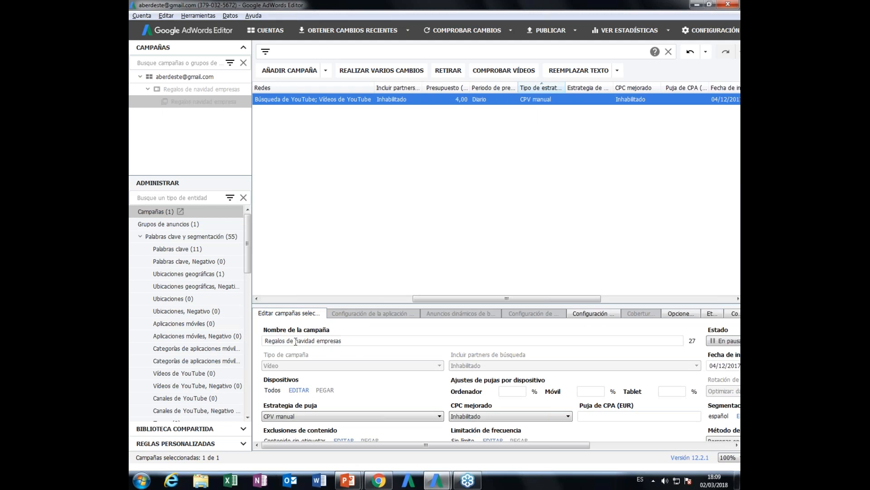
{"action": "left_click_drag", "start_coordinate": [365, 339], "coordinate": [249, 333]}
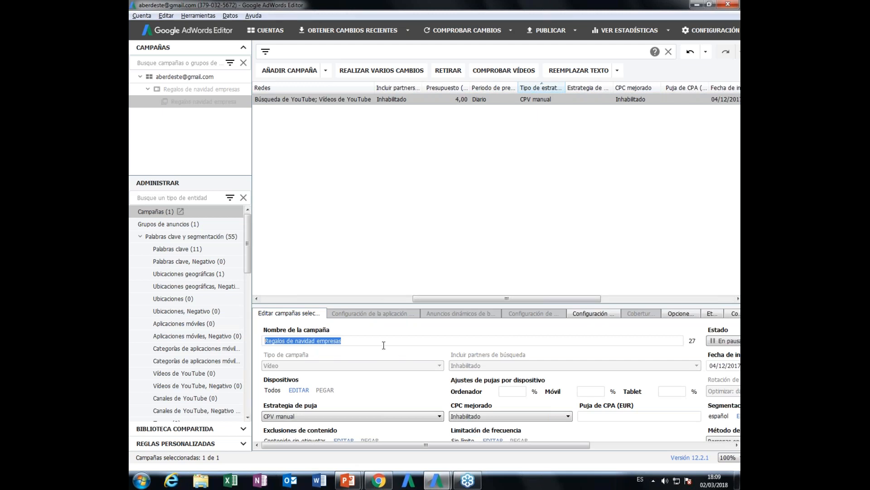
{"action": "scroll", "coordinate": [384, 345], "scroll_direction": "down", "scroll_amount": 1}
{"action": "left_click", "coordinate": [387, 396]}
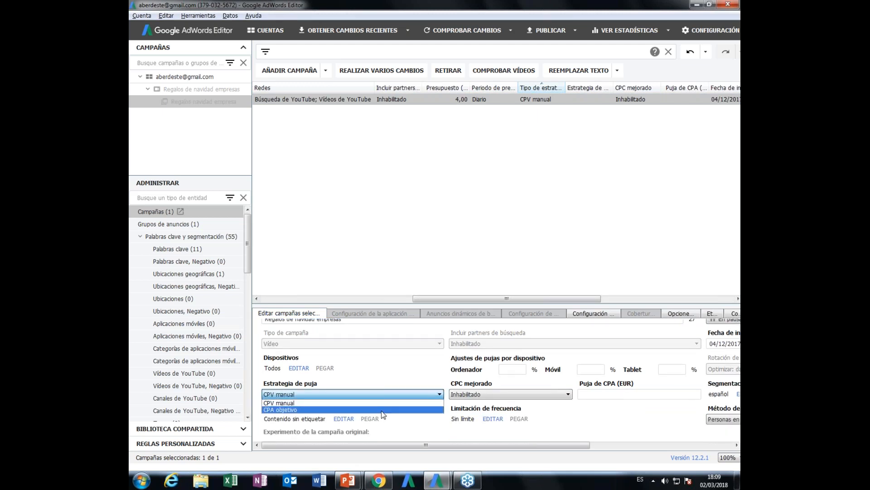
{"action": "left_click", "coordinate": [384, 403]}
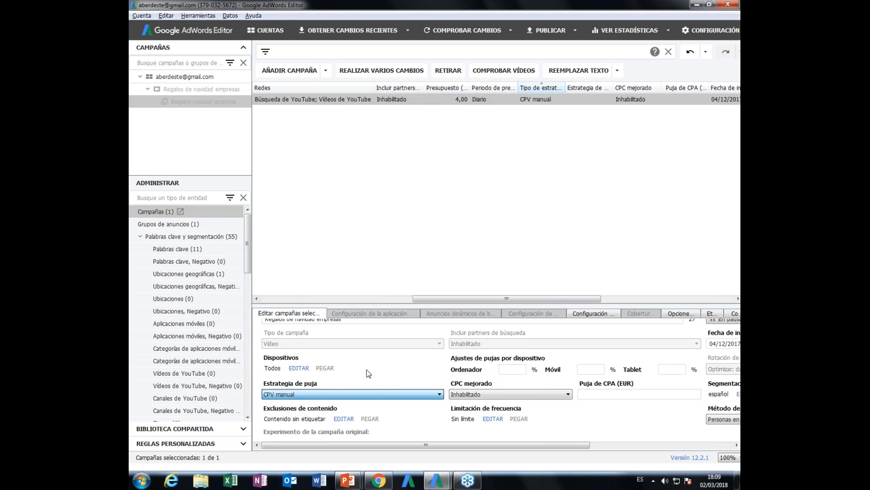
{"action": "key", "text": "Down"}
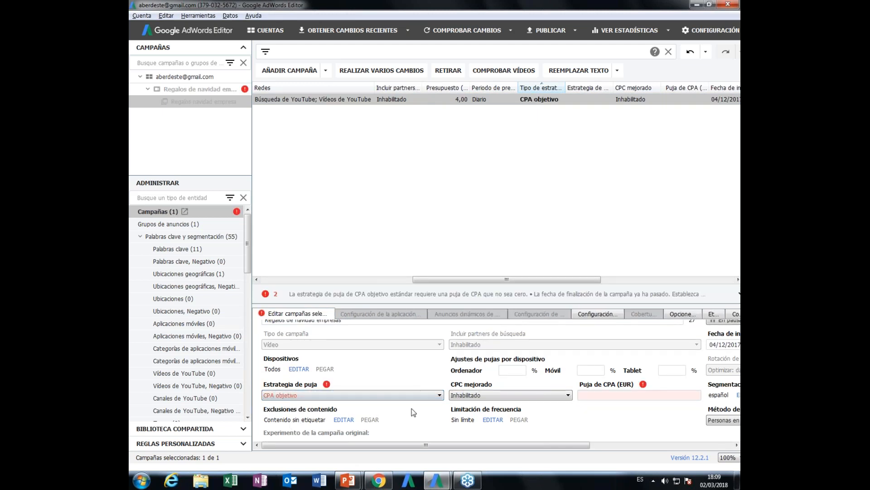
{"action": "left_click", "coordinate": [356, 396]}
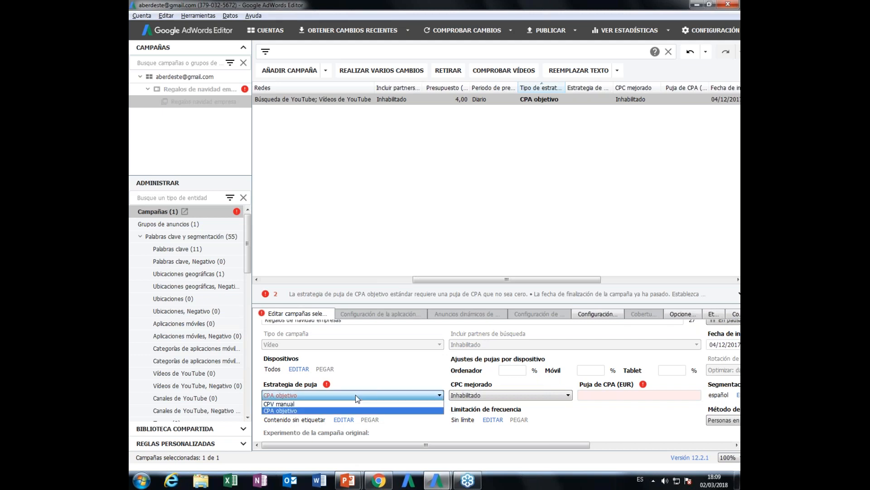
{"action": "left_click", "coordinate": [417, 410]}
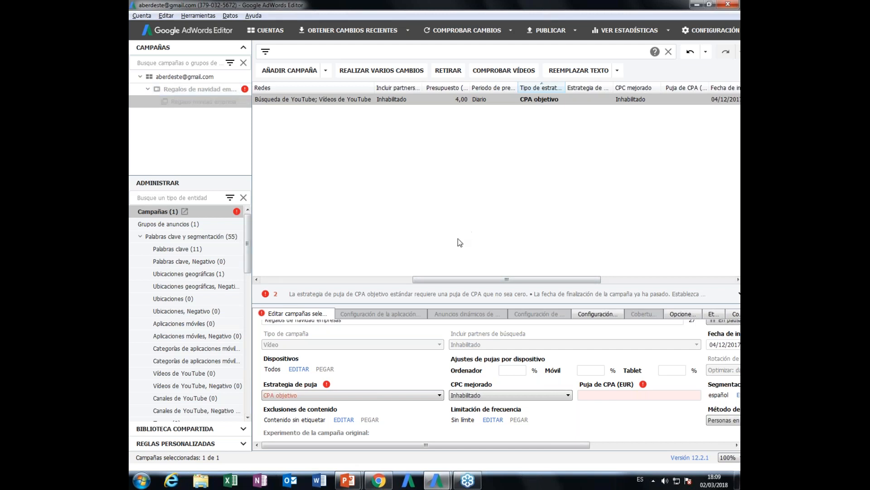
{"action": "left_click", "coordinate": [512, 99]}
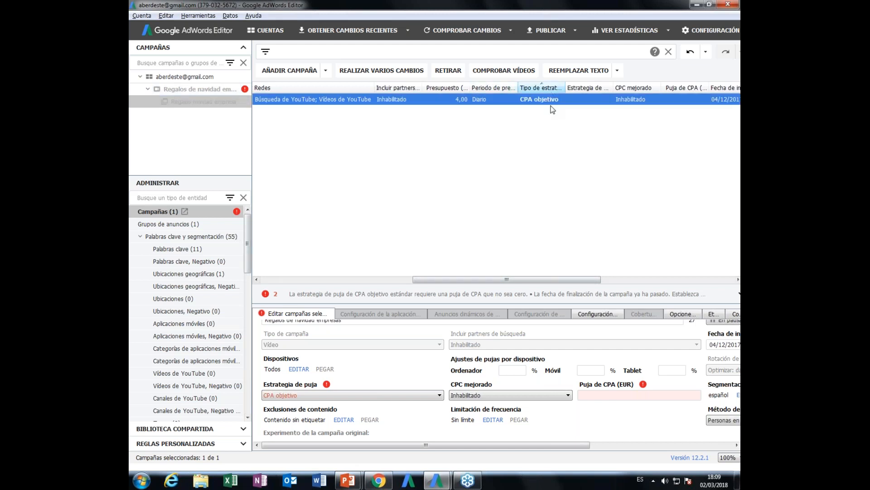
- Slightly narrow the Estrategia de puja column, widen the Tipo de estrategia de puja column and sort the campaigns by it
{"action": "left_click_drag", "start_coordinate": [600, 279], "coordinate": [677, 279]}
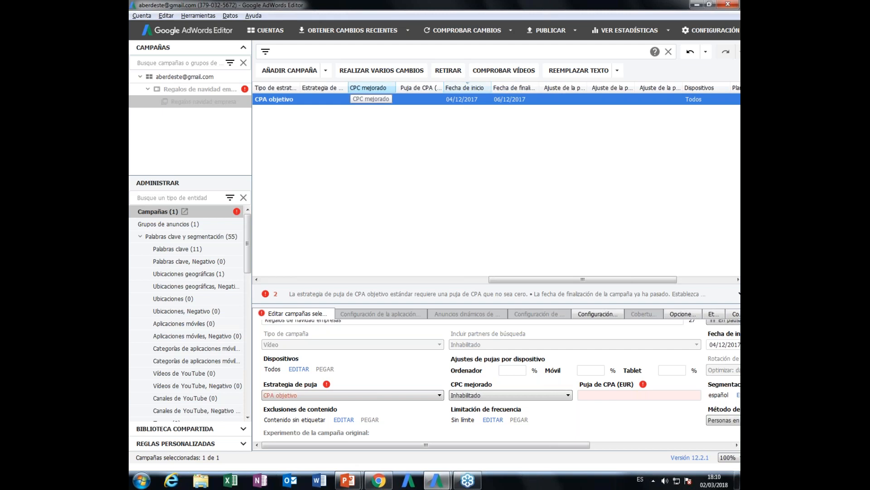
{"action": "left_click_drag", "start_coordinate": [348, 88], "coordinate": [344, 88]}
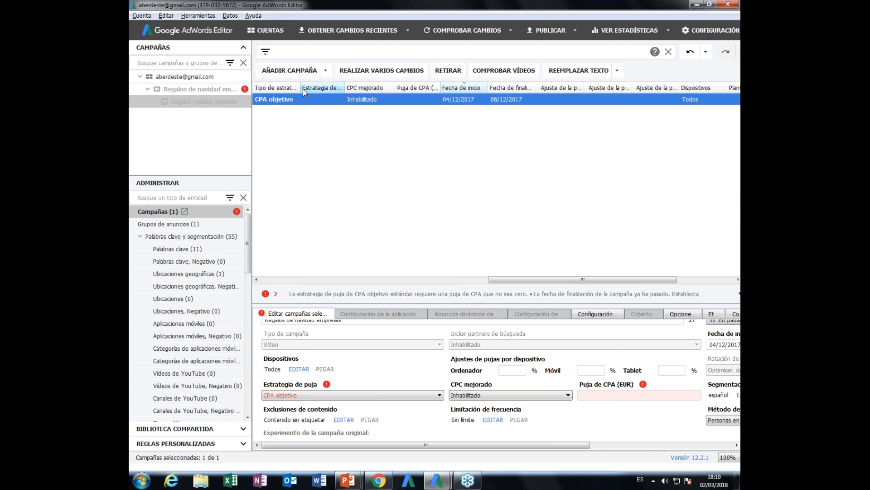
{"action": "left_click_drag", "start_coordinate": [299, 87], "coordinate": [283, 87]}
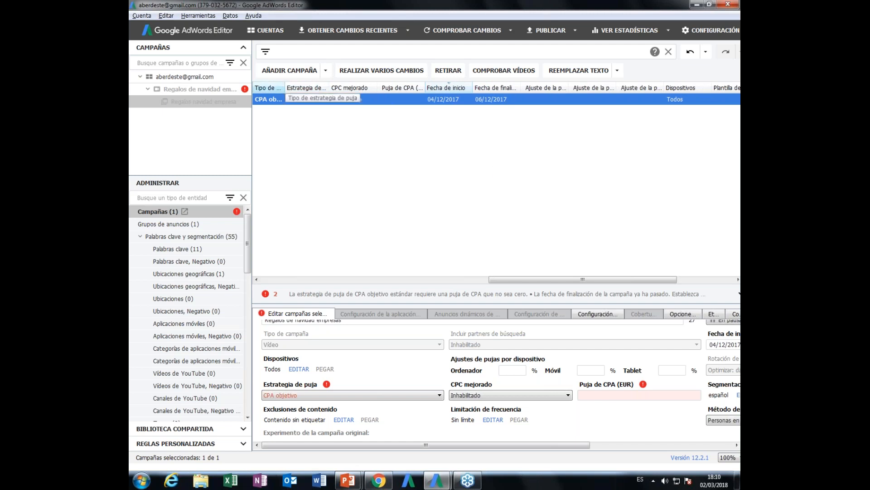
{"action": "left_click_drag", "start_coordinate": [284, 87], "coordinate": [319, 88]}
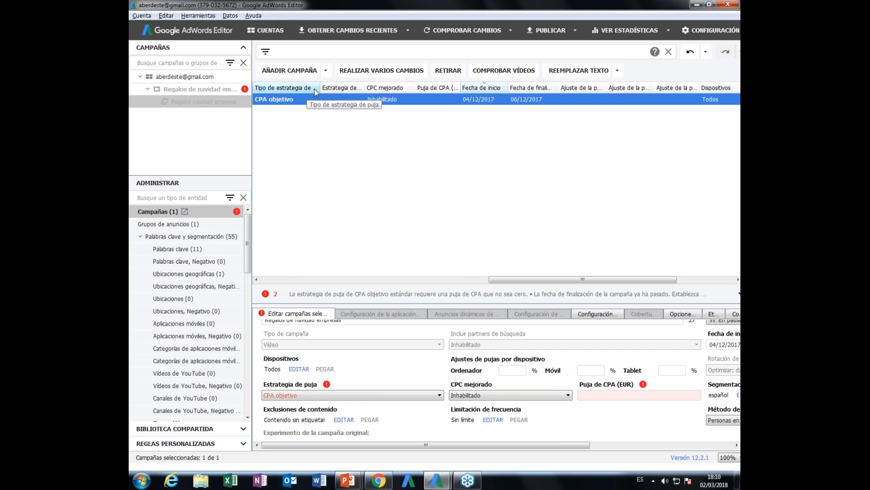
{"action": "left_click", "coordinate": [286, 88]}
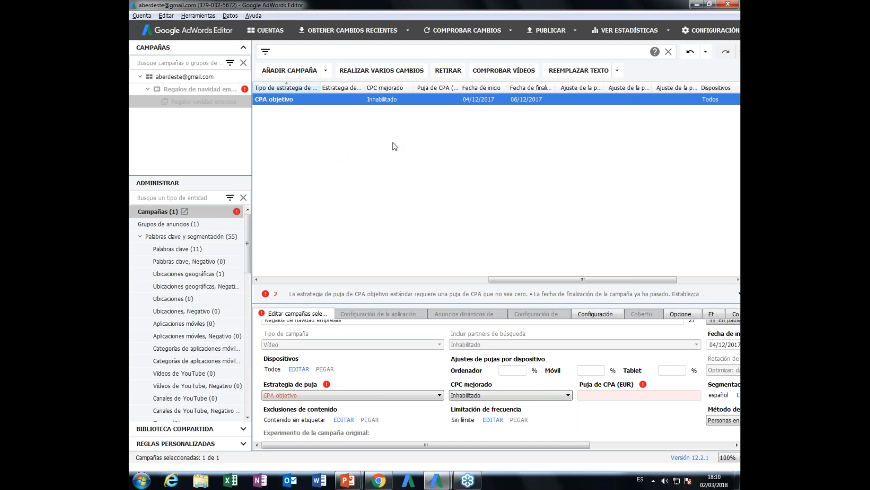
- Try hiding the Estado modificado and Estado verificado columns of the campaign list and show them again
{"action": "right_click", "coordinate": [347, 88]}
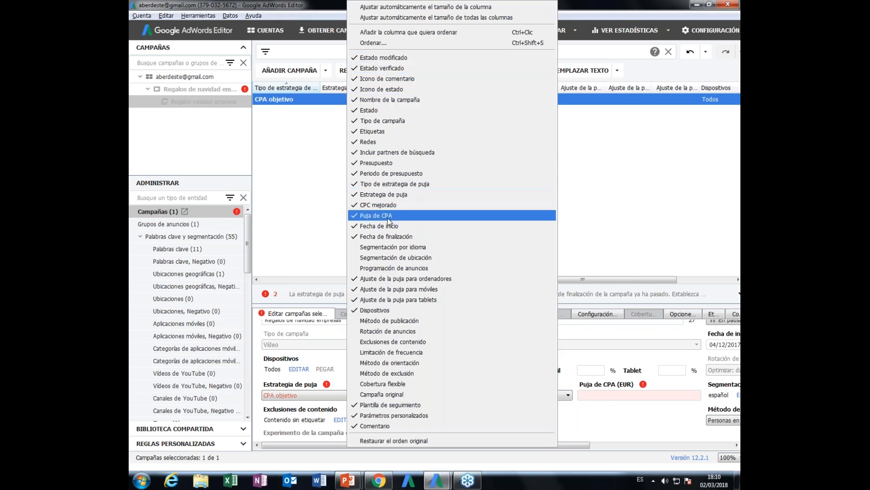
{"action": "left_click", "coordinate": [439, 62]}
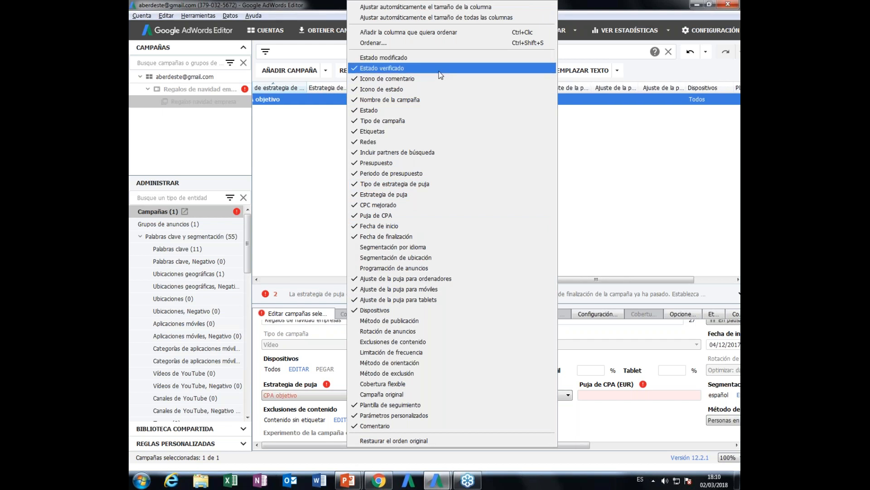
{"action": "left_click", "coordinate": [376, 71]}
{"action": "left_click", "coordinate": [376, 68]}
{"action": "left_click", "coordinate": [379, 57]}
- Add the Segmentación por idioma, Segmentación de ubicación and Programación de anuncios columns and apply the original column order
{"action": "left_click", "coordinate": [405, 247]}
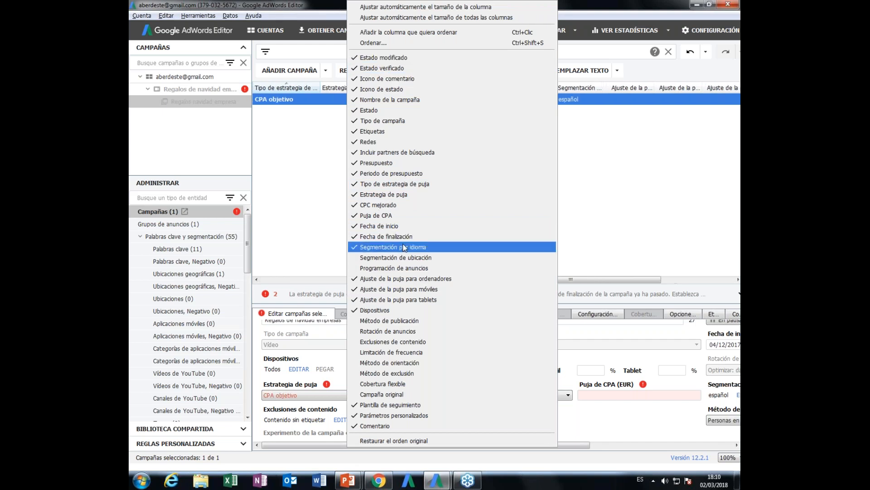
{"action": "left_click", "coordinate": [410, 258]}
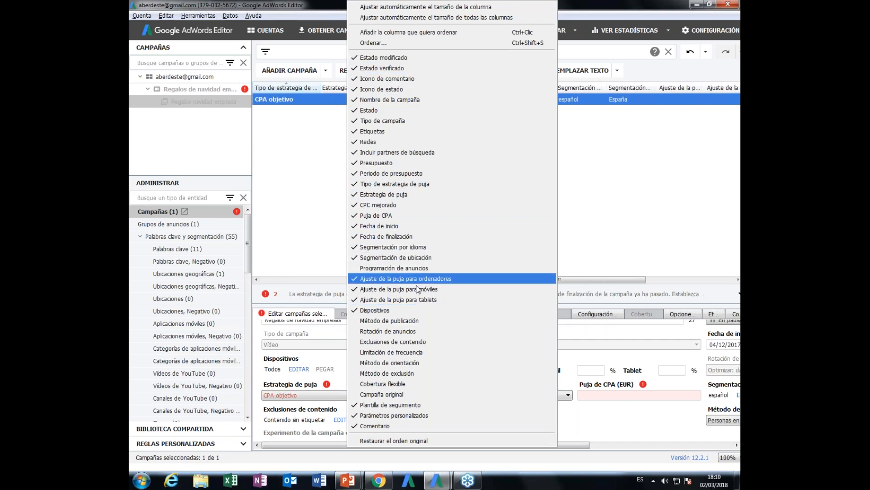
{"action": "left_click", "coordinate": [412, 268]}
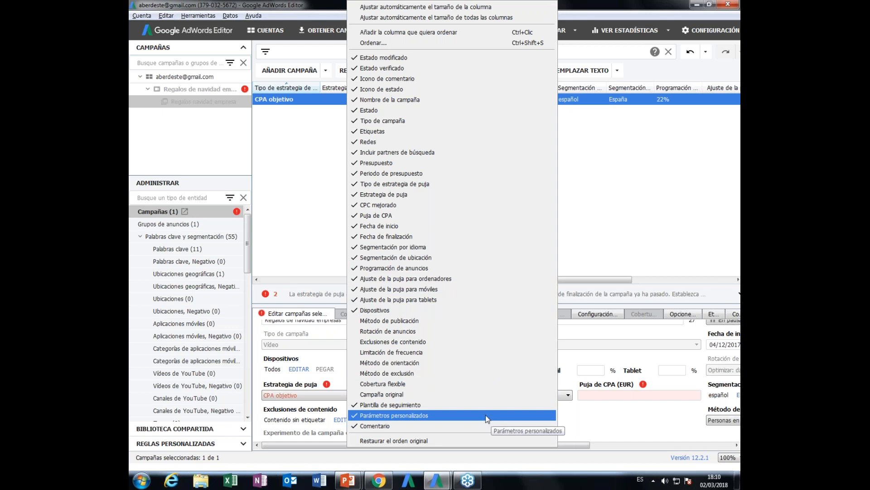
{"action": "left_click", "coordinate": [475, 439]}
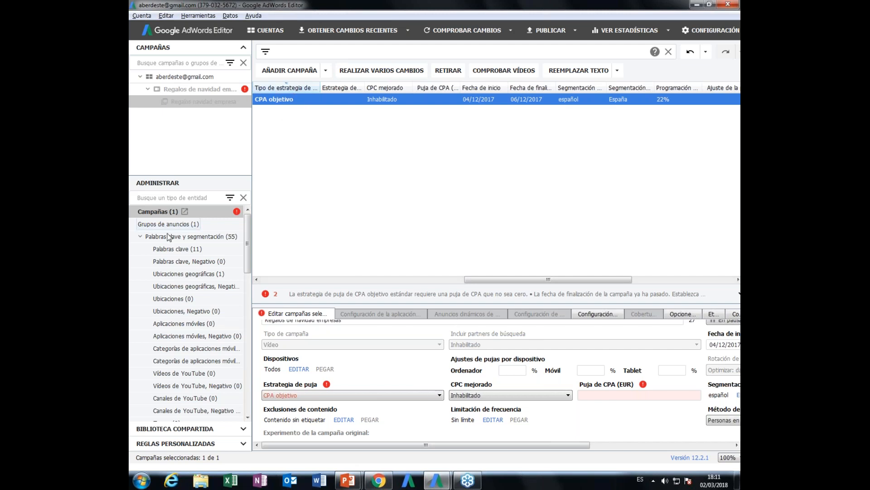
- View the keyword list and the ad group list, and try collapsing the account tree pane before restoring its width
{"action": "left_click", "coordinate": [174, 249]}
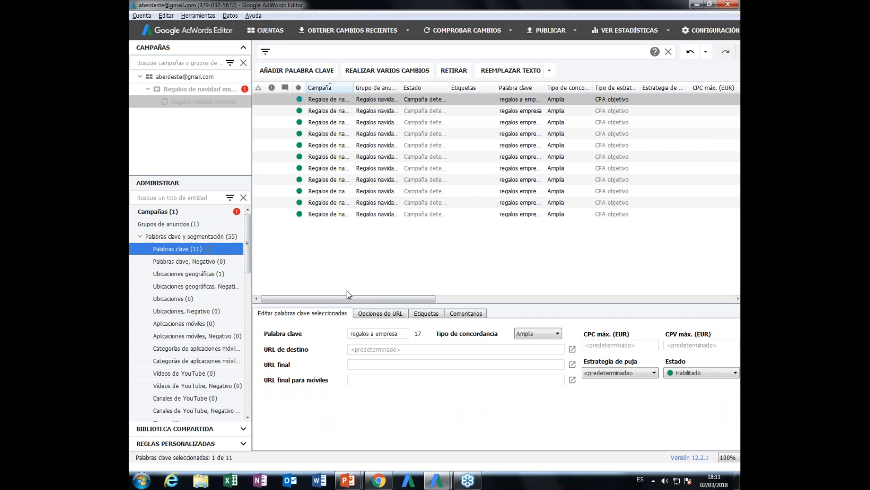
{"action": "left_click", "coordinate": [177, 226]}
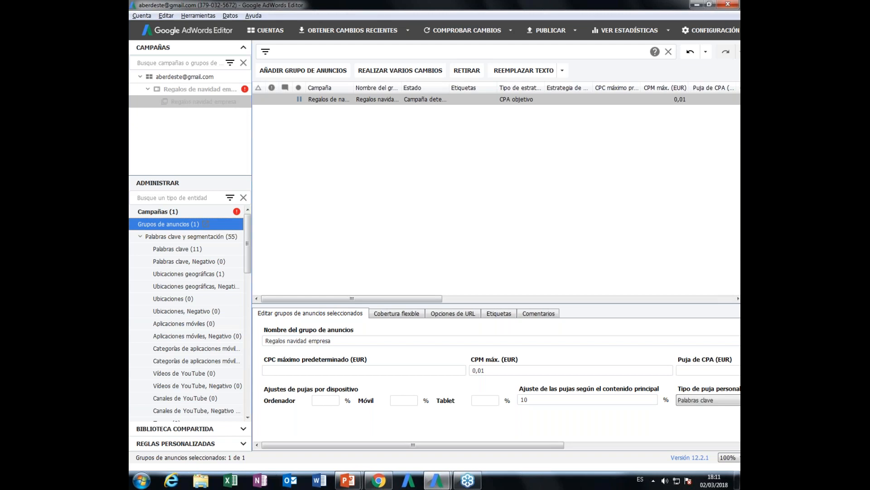
{"action": "mouse_move", "coordinate": [252, 113]}
{"action": "left_mouse_down"}
{"action": "mouse_move", "coordinate": [181, 113]}
{"action": "mouse_move", "coordinate": [247, 115]}
{"action": "left_mouse_up"}
{"action": "left_click_drag", "start_coordinate": [253, 120], "coordinate": [133, 117]}
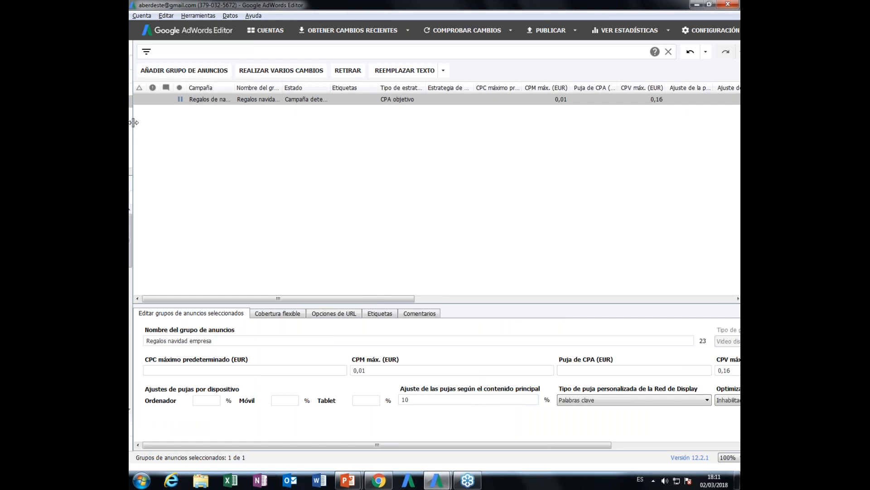
{"action": "left_click_drag", "start_coordinate": [133, 122], "coordinate": [252, 122]}
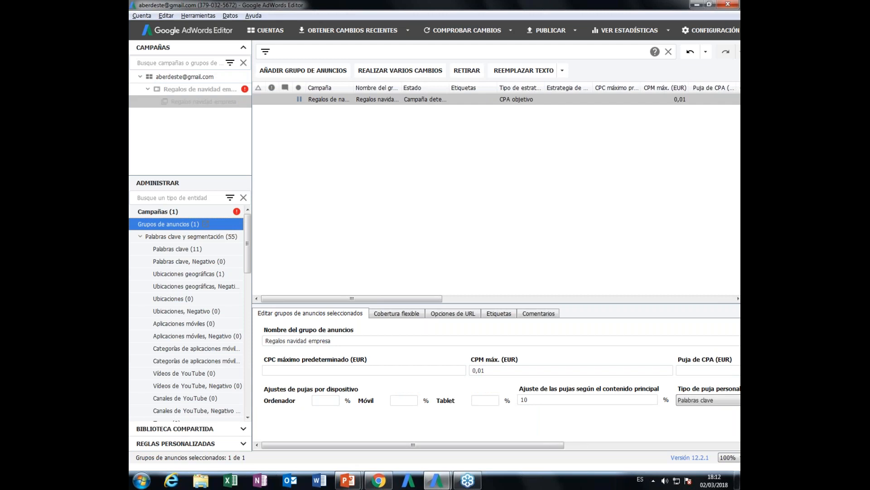
- Try cutting the ad group Regalos navidad empresa from the ad group list and undo the removal
{"action": "right_click", "coordinate": [379, 87]}
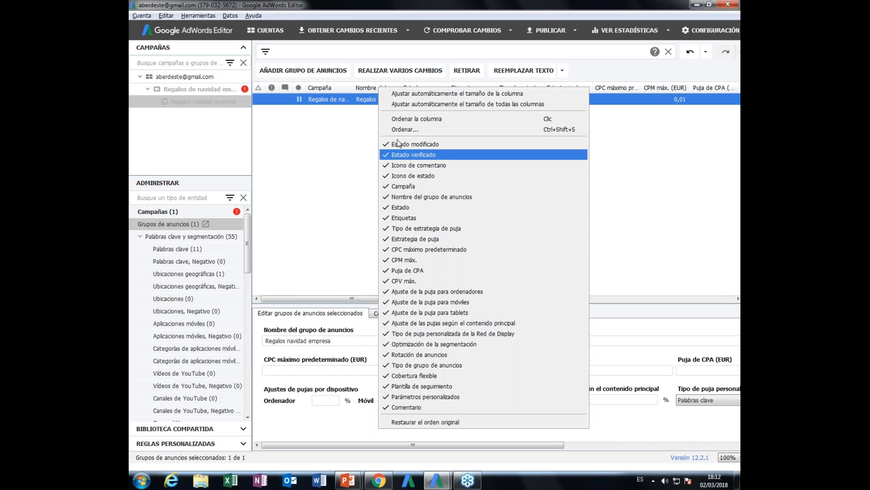
{"action": "left_click", "coordinate": [366, 93]}
{"action": "right_click", "coordinate": [365, 99]}
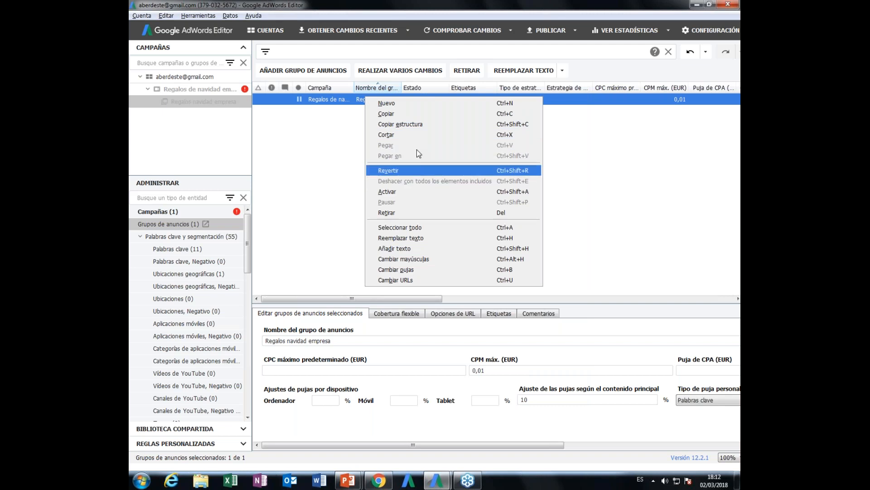
{"action": "left_click", "coordinate": [412, 139]}
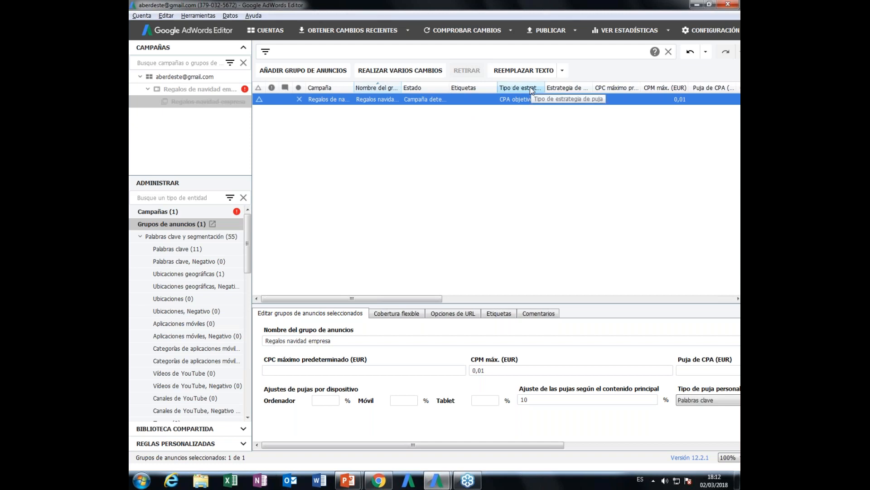
{"action": "left_click", "coordinate": [544, 150]}
{"action": "key", "text": "ctrl+z"}
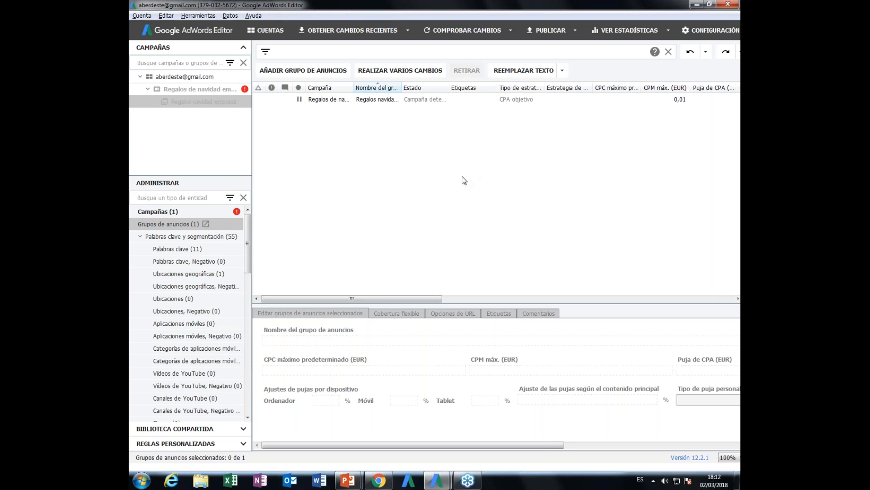
- Open the keyword list of the ad group and select the first five keywords together
{"action": "left_click", "coordinate": [336, 100]}
{"action": "left_click", "coordinate": [189, 250]}
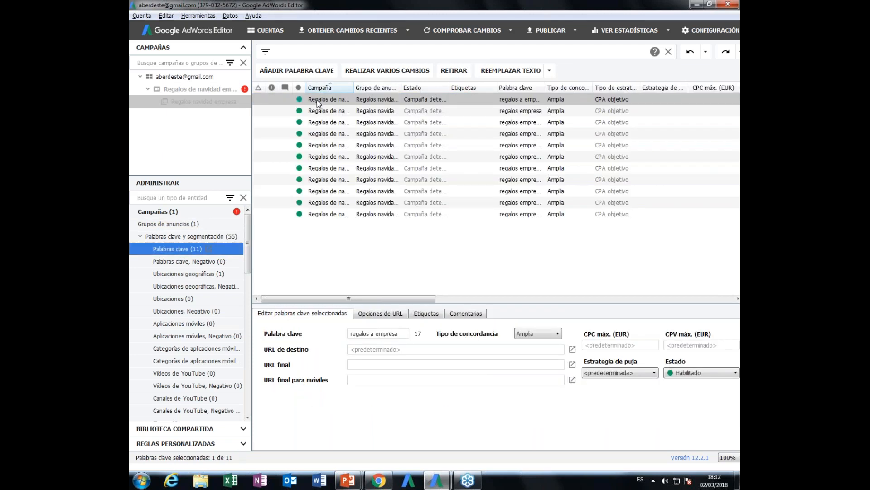
{"action": "left_click", "coordinate": [317, 99]}
{"action": "left_click", "coordinate": [327, 148], "text": "shift"}
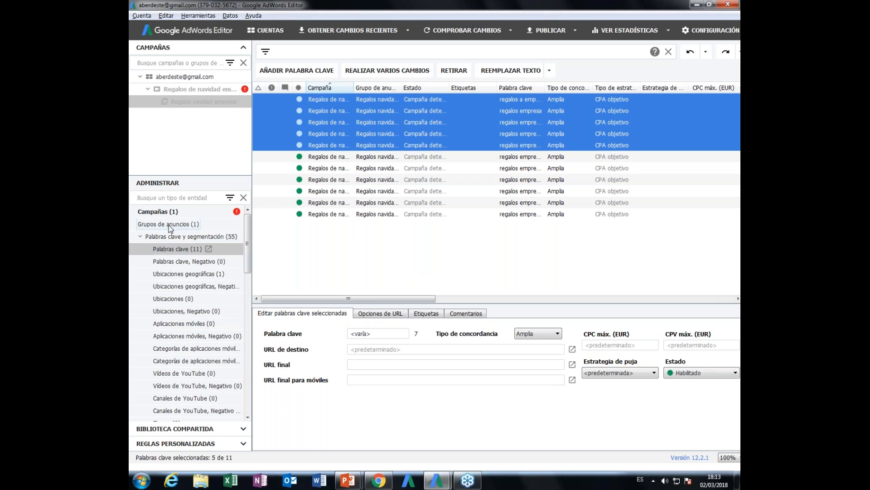
- Return to the Campañas list and set the interface zoom level to 150%
{"action": "scroll", "coordinate": [170, 228], "scroll_direction": "down", "scroll_amount": 3}
{"action": "scroll", "coordinate": [163, 222], "scroll_direction": "up", "scroll_amount": 3}
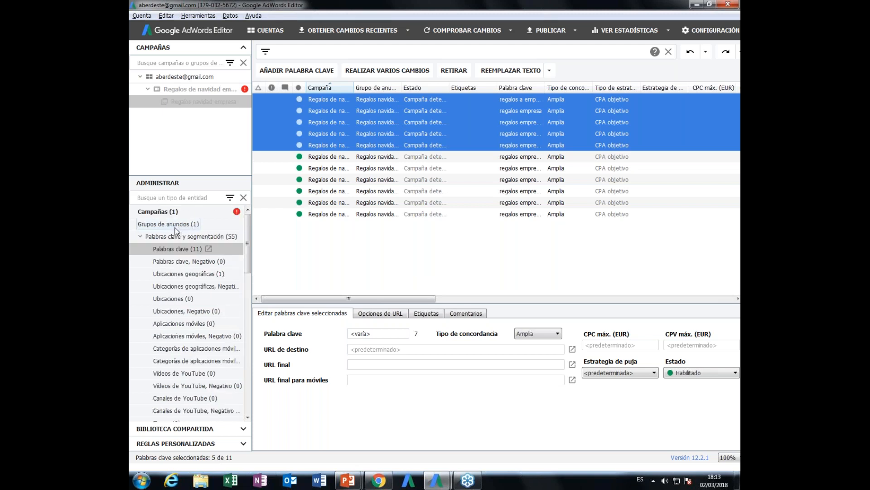
{"action": "left_click", "coordinate": [153, 212]}
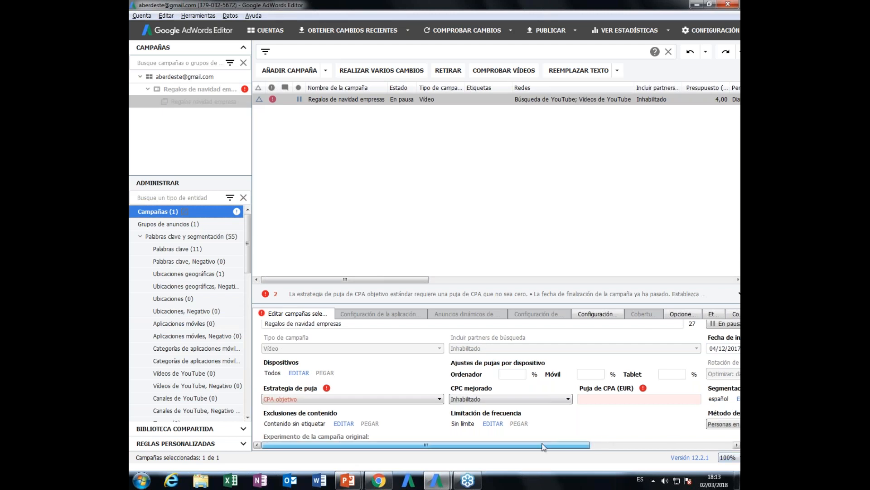
{"action": "left_click", "coordinate": [728, 457]}
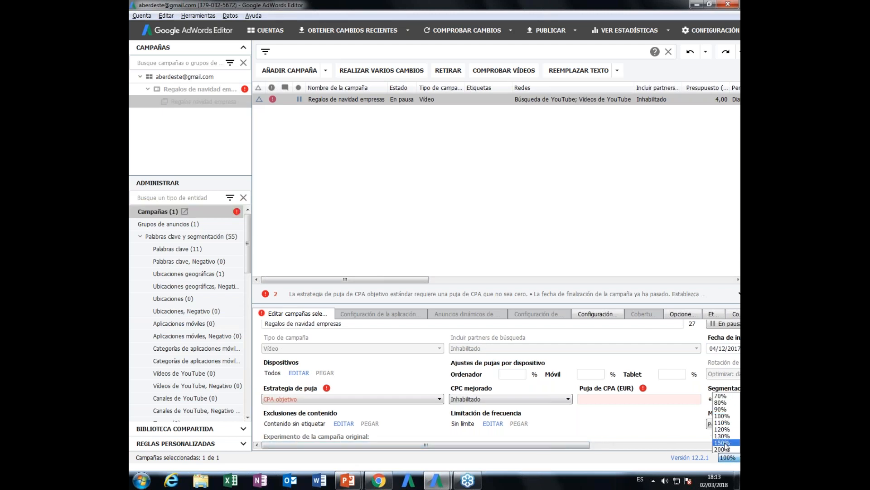
{"action": "left_click", "coordinate": [725, 443]}
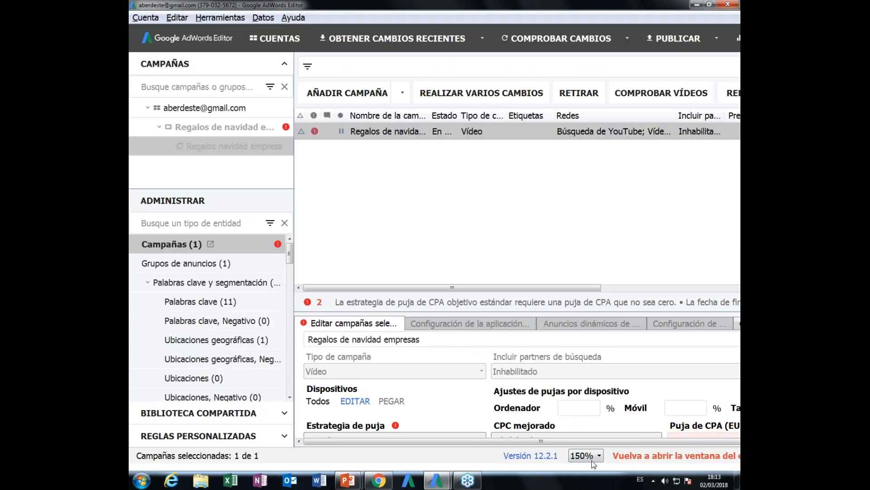
- Set the interface zoom level to 70% and try collapsing the account tree pane to widen the data view
{"action": "left_click", "coordinate": [591, 456]}
{"action": "left_click", "coordinate": [583, 365]}
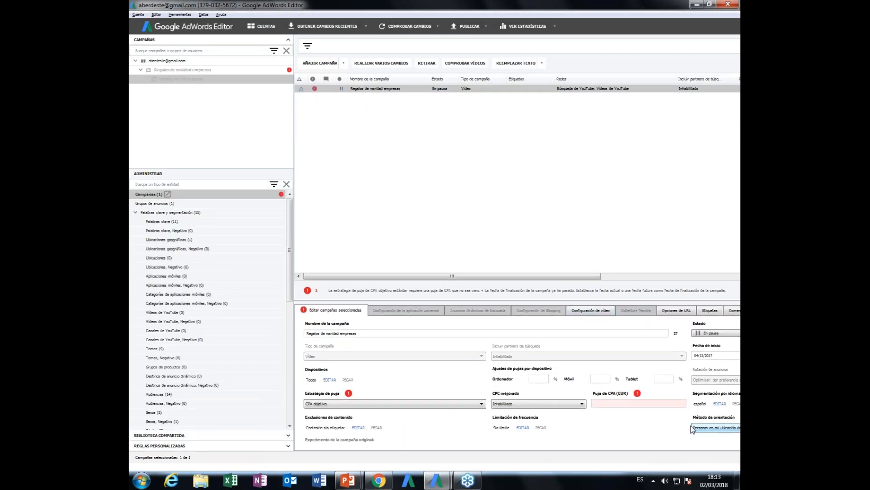
{"action": "left_click", "coordinate": [559, 251]}
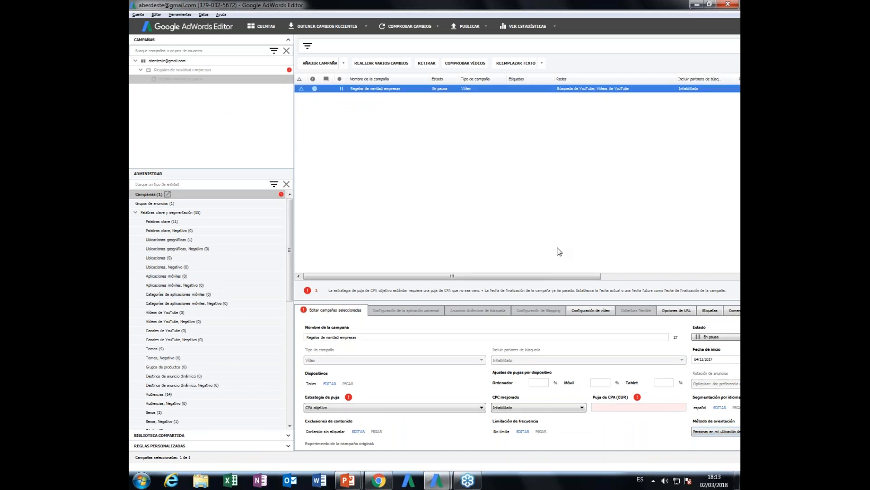
{"action": "left_click", "coordinate": [289, 275]}
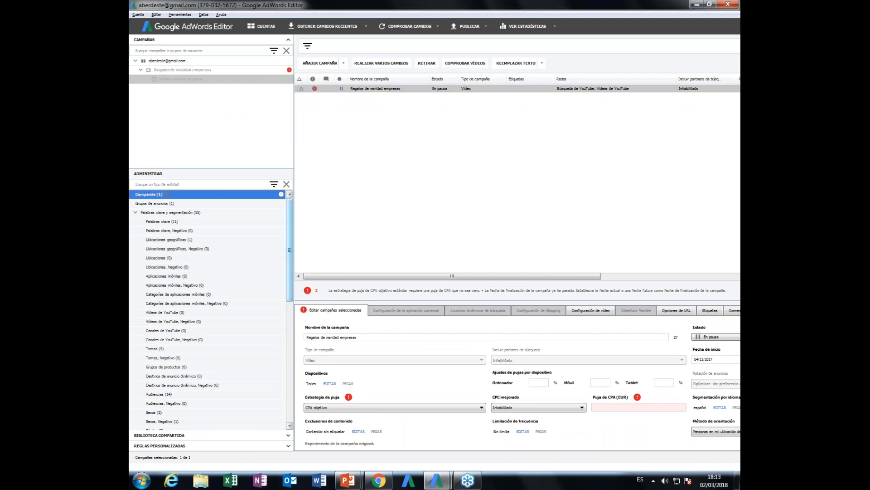
{"action": "left_click_drag", "start_coordinate": [294, 272], "coordinate": [132, 272]}
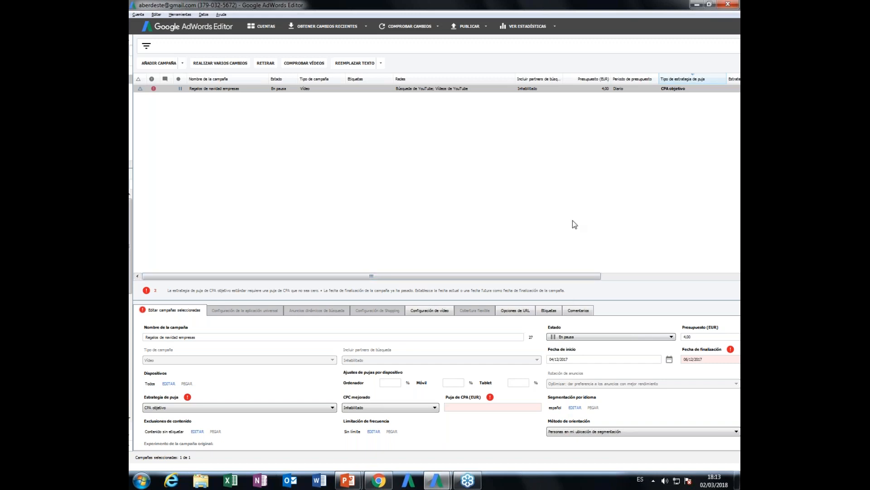
{"action": "left_click", "coordinate": [736, 80]}
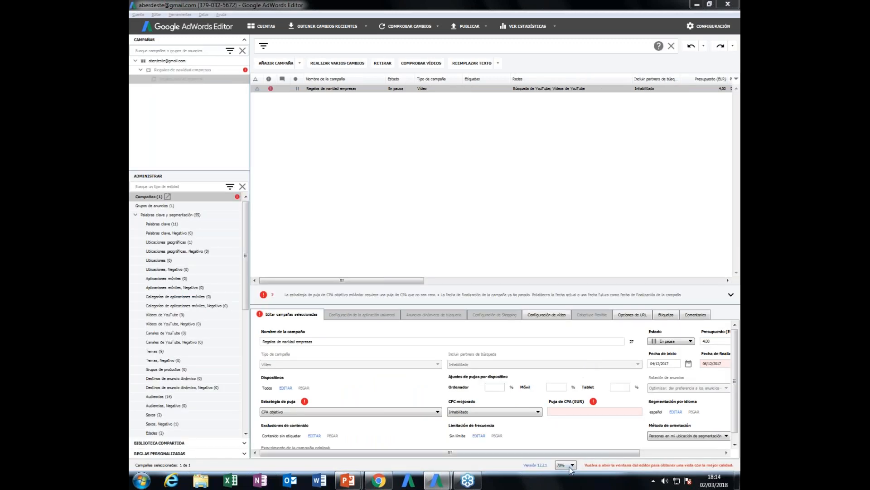
- Try the 110% interface zoom level and settle on 100%
{"action": "left_click", "coordinate": [570, 467]}
{"action": "left_click", "coordinate": [564, 456]}
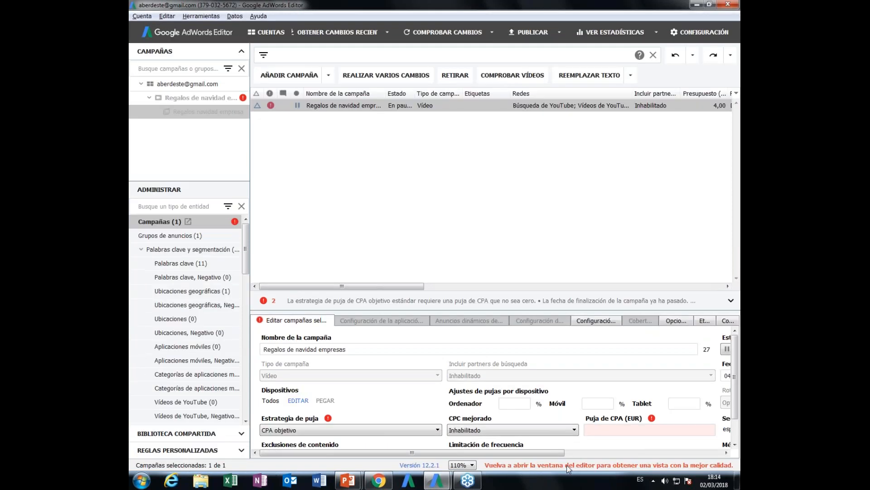
{"action": "left_click", "coordinate": [497, 464]}
{"action": "left_click", "coordinate": [490, 408]}
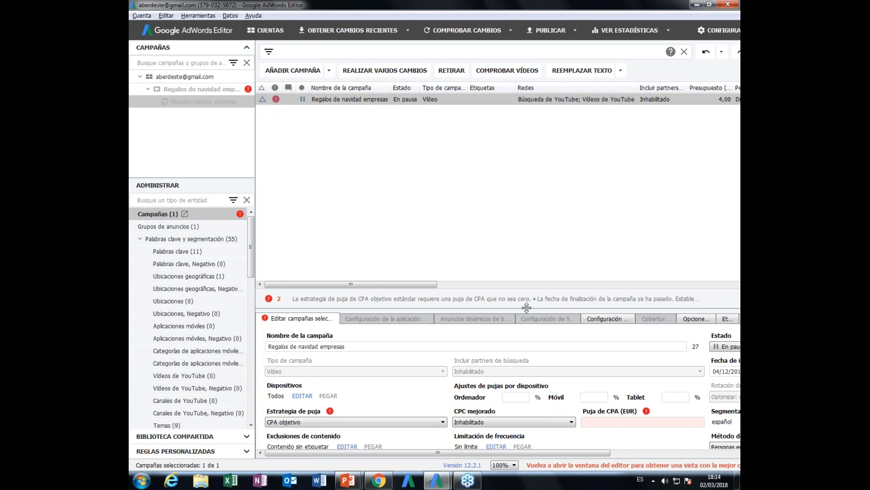
- Switch to the presentation and advance to the slide about viewing or editing an element's status
{"action": "key", "text": "alt+Tab"}
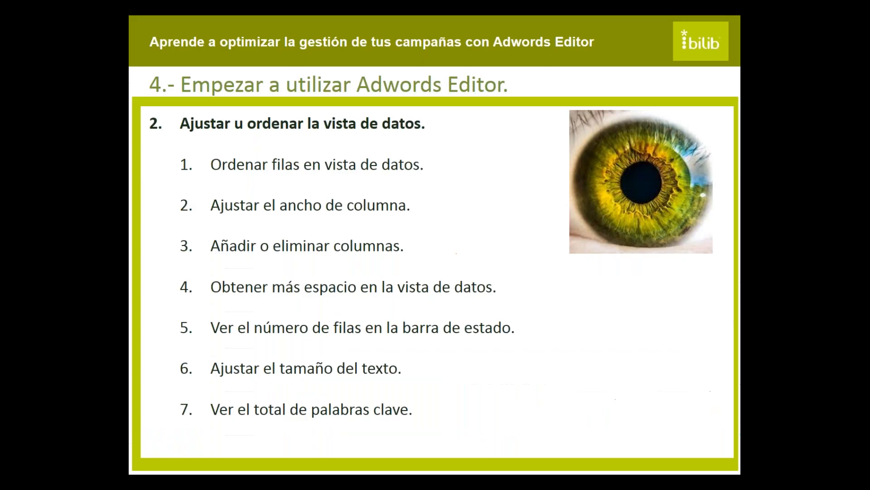
{"action": "key", "text": "Right"}
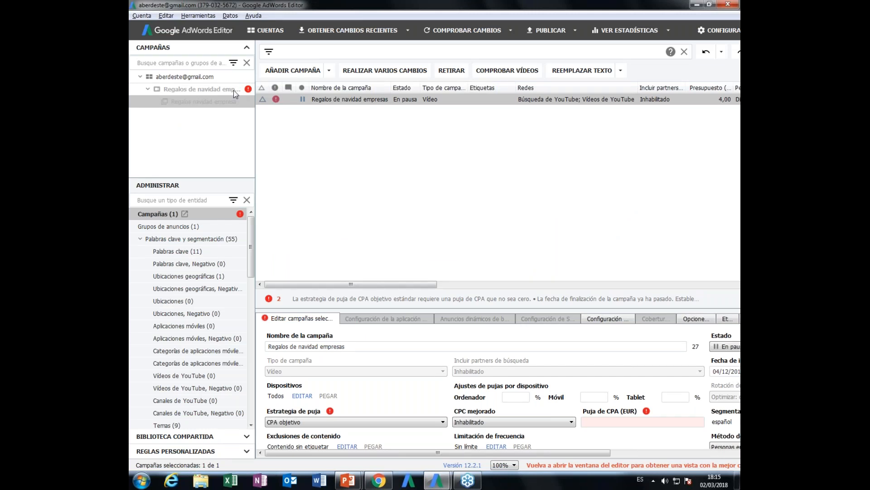
- Select the campaign Regalos de navidad empresas and sort the campaign list by the status icon and Nombre de la campaña columns
{"action": "left_click", "coordinate": [187, 89]}
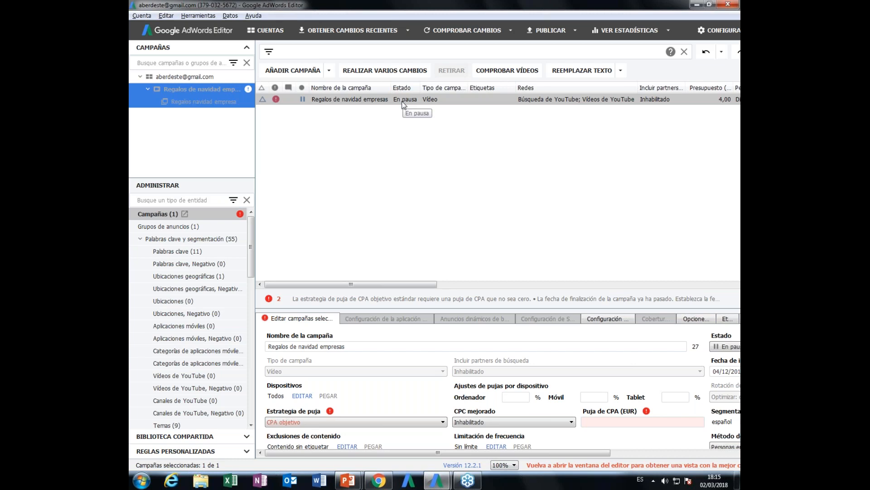
{"action": "left_click", "coordinate": [406, 89]}
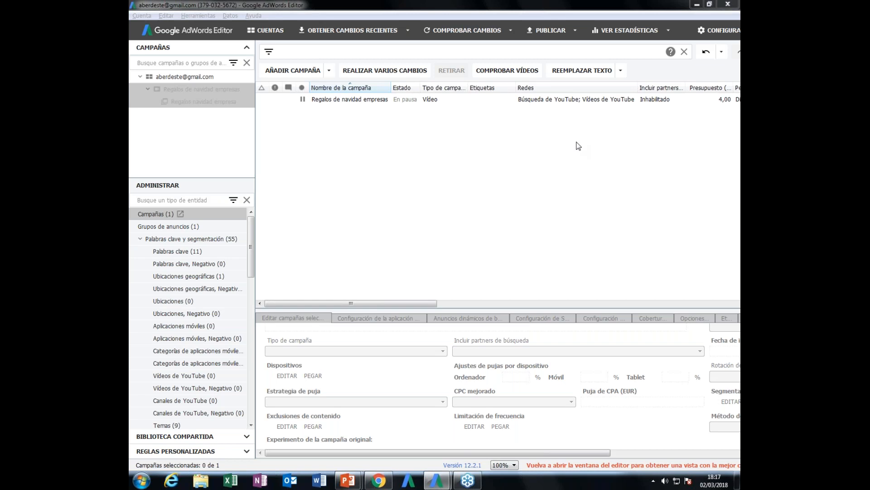
{"action": "left_click", "coordinate": [303, 98]}
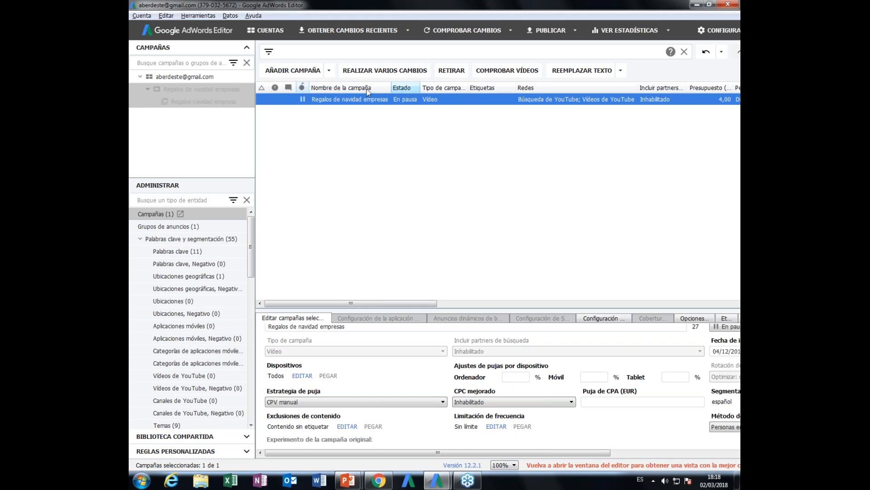
{"action": "left_click", "coordinate": [359, 89]}
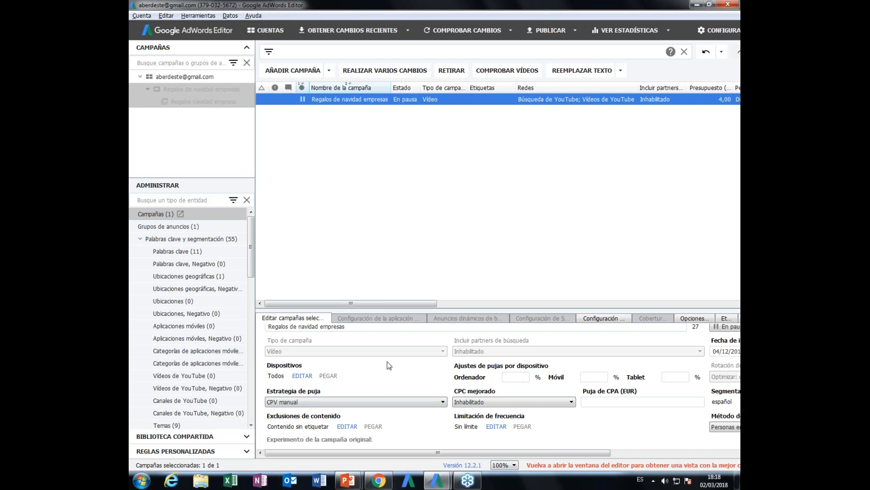
- Rename the selected campaign as Regalos de cestas in the edit panel
{"action": "scroll", "coordinate": [387, 361], "scroll_direction": "up", "scroll_amount": 1}
{"action": "left_click", "coordinate": [311, 344]}
{"action": "key", "text": "ctrl+a"}
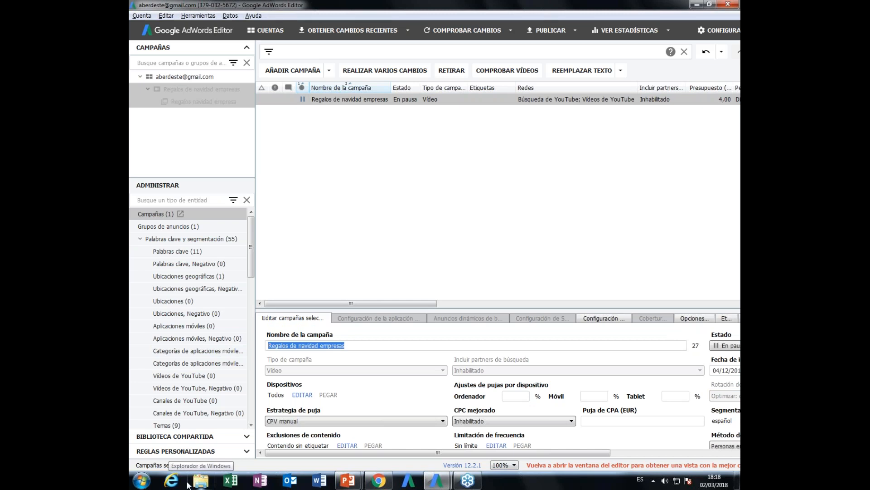
{"action": "type", "text": "RE"}
{"action": "key", "text": "BackSpace"}
{"action": "type", "text": "egales"}
{"action": "key", "text": "BackSpace"}
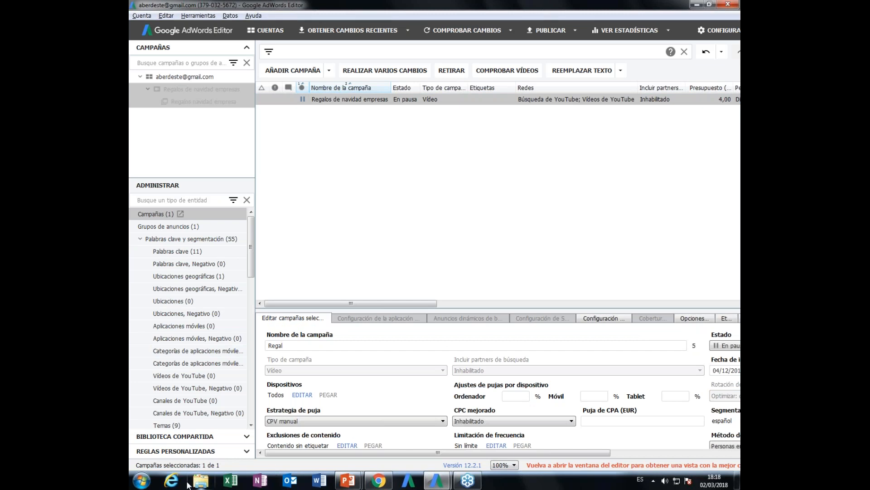
{"action": "type", "text": "os de cestas"}
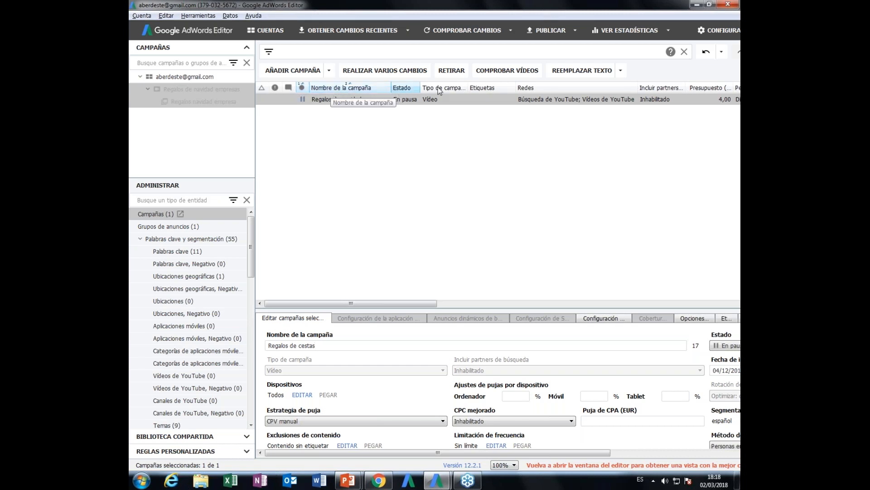
- Add the Estado column to the sort order, reduce the sorting to the status icon column and deselect the campaign
{"action": "left_click", "coordinate": [395, 86]}
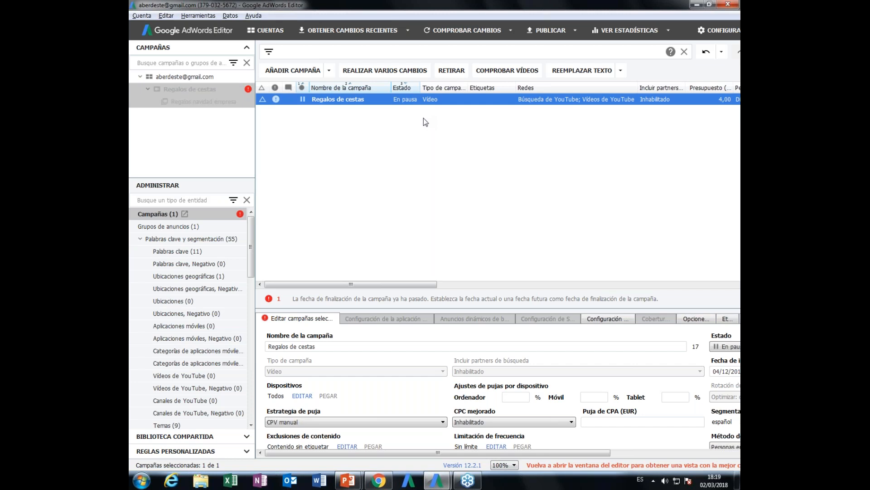
{"action": "left_click", "coordinate": [406, 86]}
{"action": "left_click", "coordinate": [346, 88]}
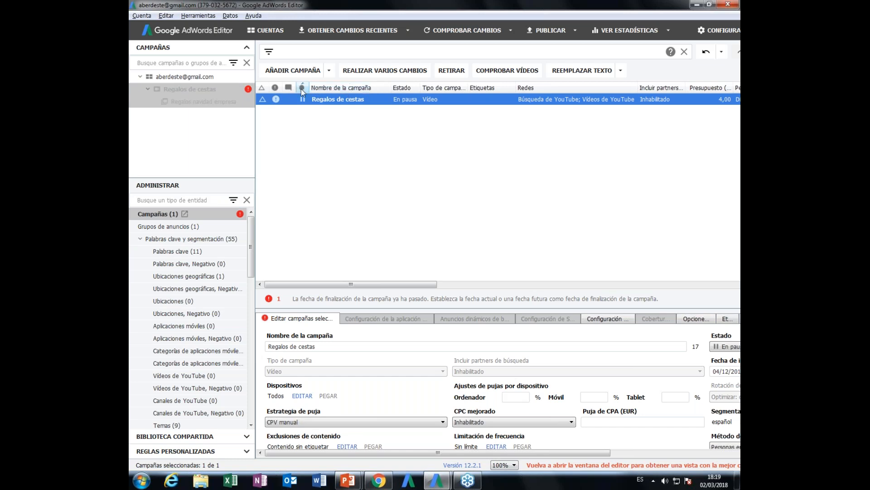
{"action": "left_click", "coordinate": [337, 137]}
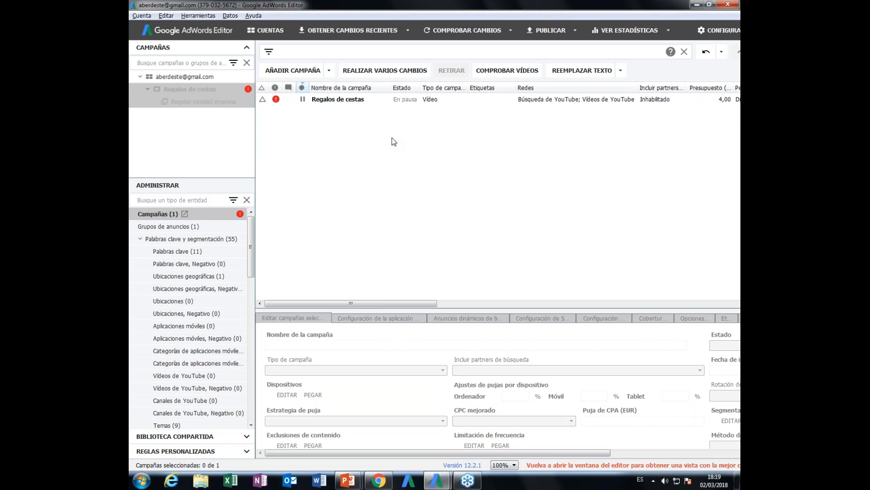
- Switch to the presentation, advance to the Funciones de Adwords en el Editor slide and open its support page link
{"action": "key", "text": "alt+Tab"}
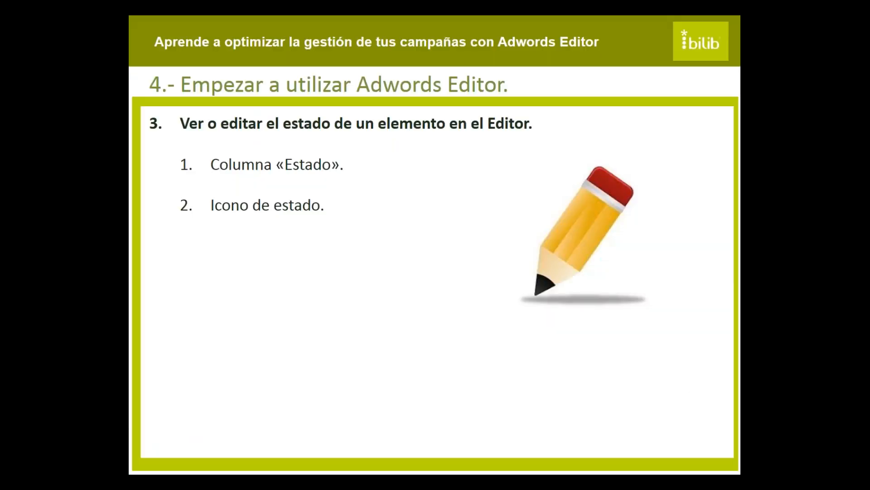
{"action": "key", "text": "Right"}
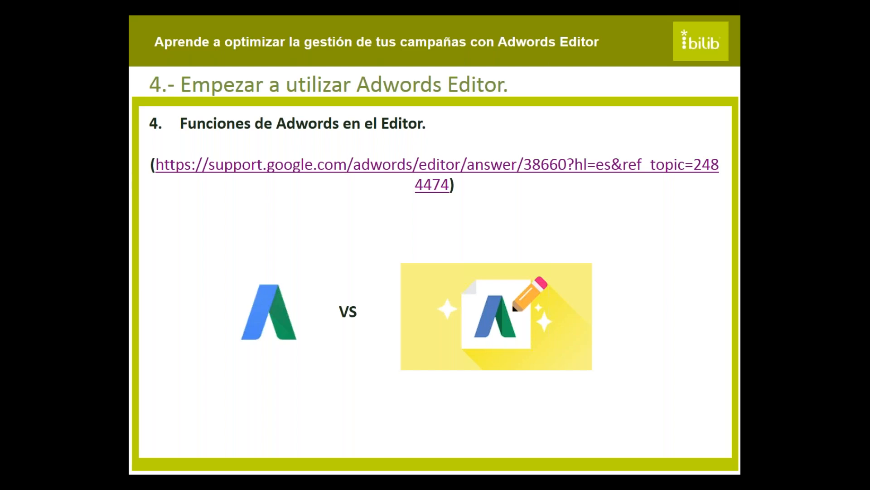
{"action": "left_click", "coordinate": [274, 166]}
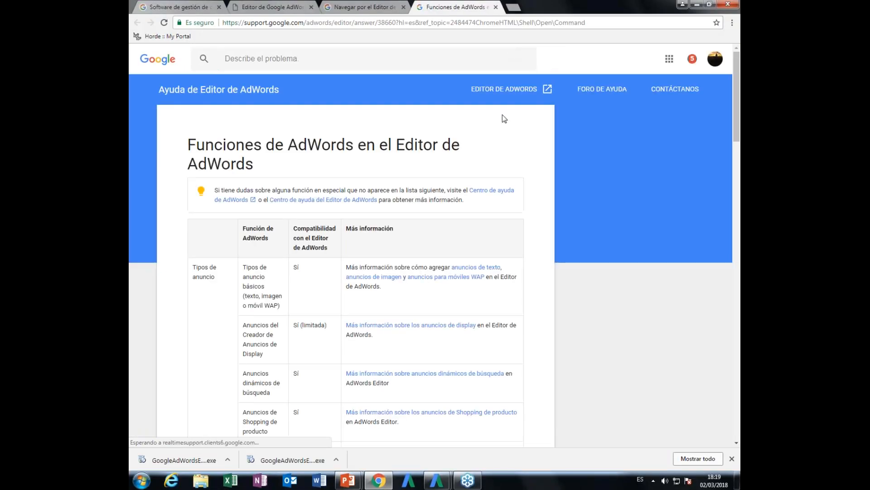
- Highlight the Compatibilidad con el Editor de AdWords heading in the functions table of the help page
{"action": "scroll", "coordinate": [421, 229], "scroll_direction": "down", "scroll_amount": 3}
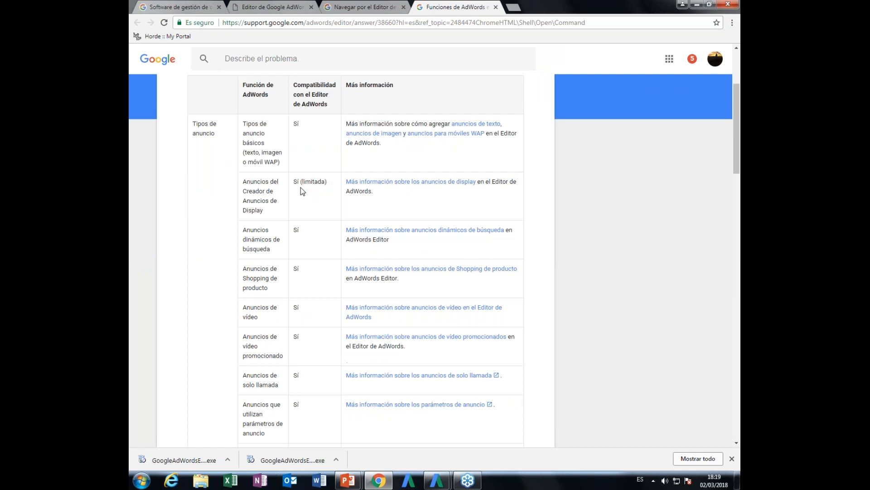
{"action": "scroll", "coordinate": [301, 187], "scroll_direction": "up", "scroll_amount": 3}
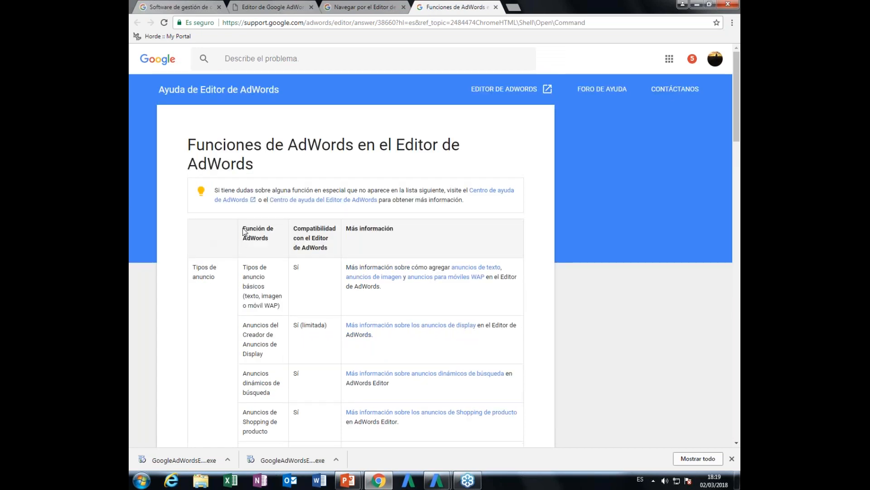
{"action": "scroll", "coordinate": [224, 193], "scroll_direction": "down", "scroll_amount": 2}
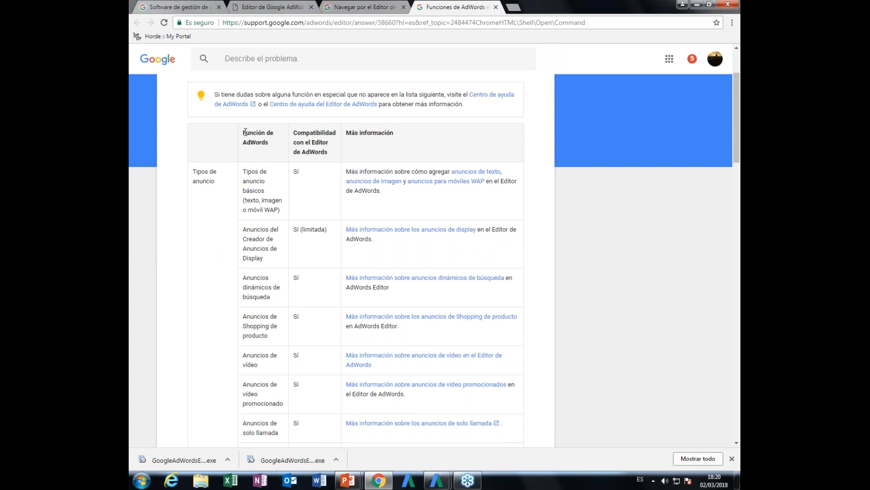
{"action": "left_click_drag", "start_coordinate": [244, 134], "coordinate": [336, 153]}
{"action": "left_click", "coordinate": [316, 151]}
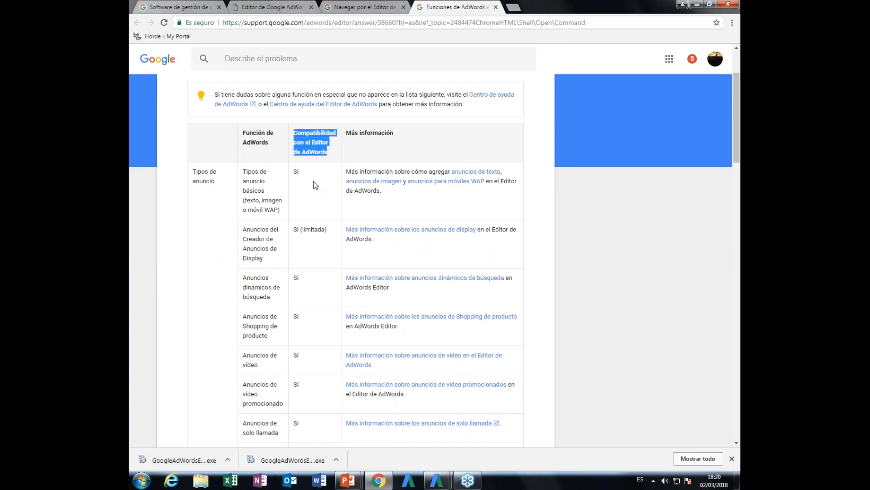
- Examine which AdWords functions the editor supports, from the ad types through campaign, bidding and targeting rows down to Otros
{"action": "scroll", "coordinate": [316, 185], "scroll_direction": "down", "scroll_amount": 1}
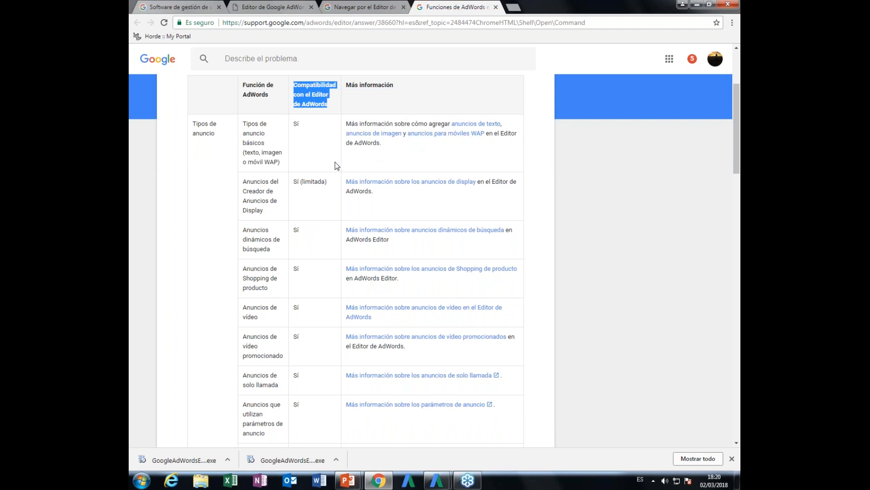
{"action": "scroll", "coordinate": [336, 162], "scroll_direction": "down", "scroll_amount": 1}
{"action": "scroll", "coordinate": [333, 177], "scroll_direction": "up", "scroll_amount": 4}
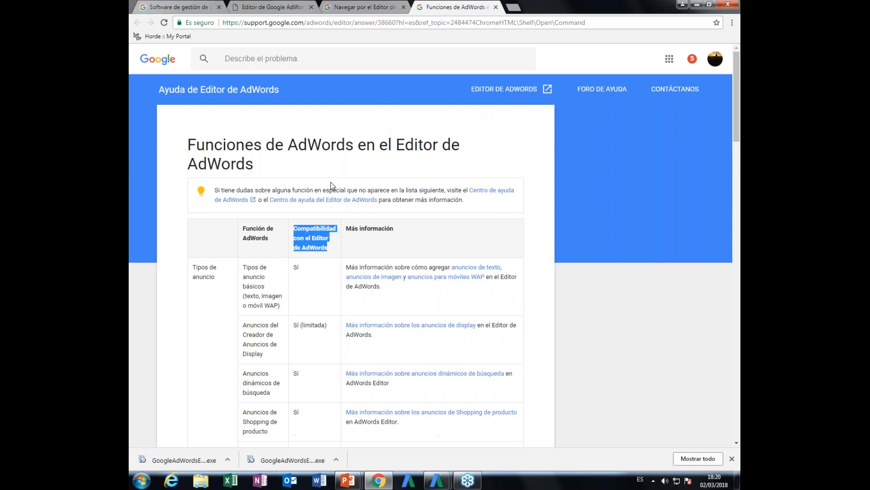
{"action": "scroll", "coordinate": [332, 185], "scroll_direction": "down", "scroll_amount": 3}
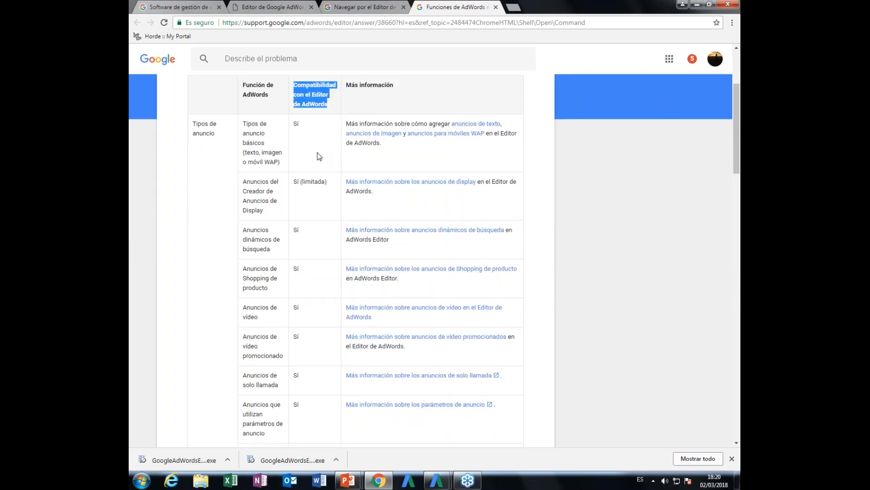
{"action": "scroll", "coordinate": [318, 155], "scroll_direction": "down", "scroll_amount": 4}
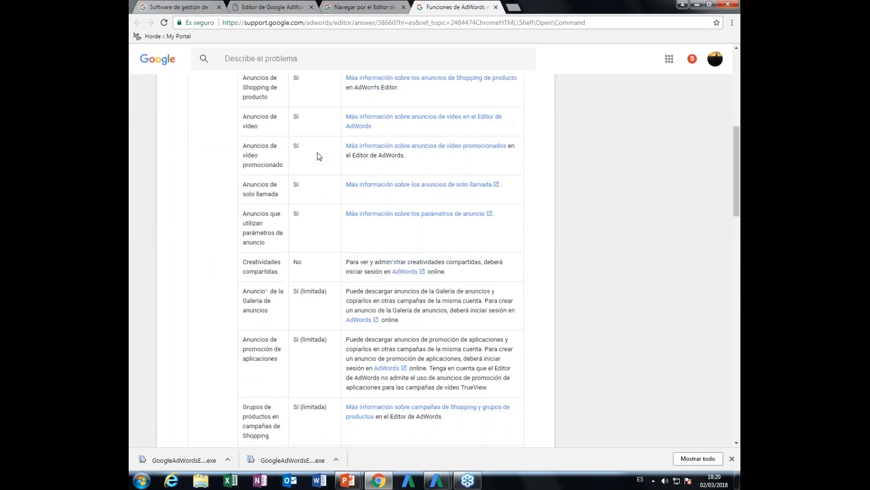
{"action": "scroll", "coordinate": [318, 154], "scroll_direction": "up", "scroll_amount": 6}
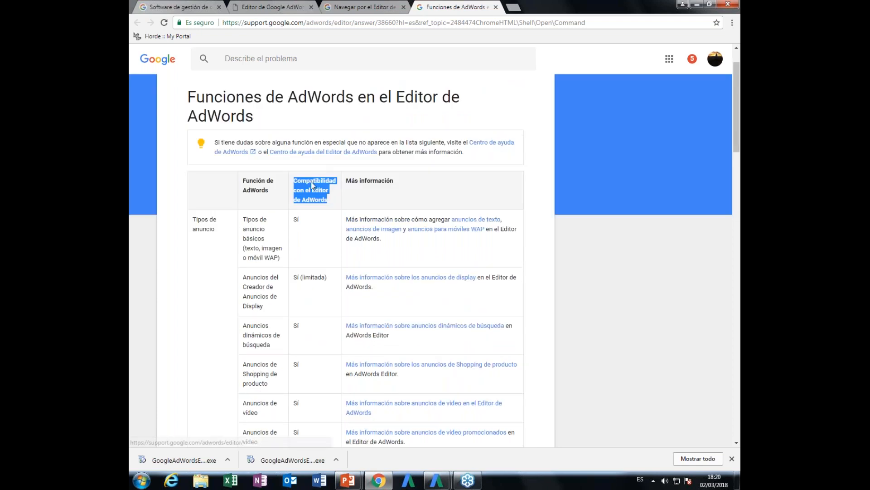
{"action": "scroll", "coordinate": [317, 190], "scroll_direction": "down", "scroll_amount": 7}
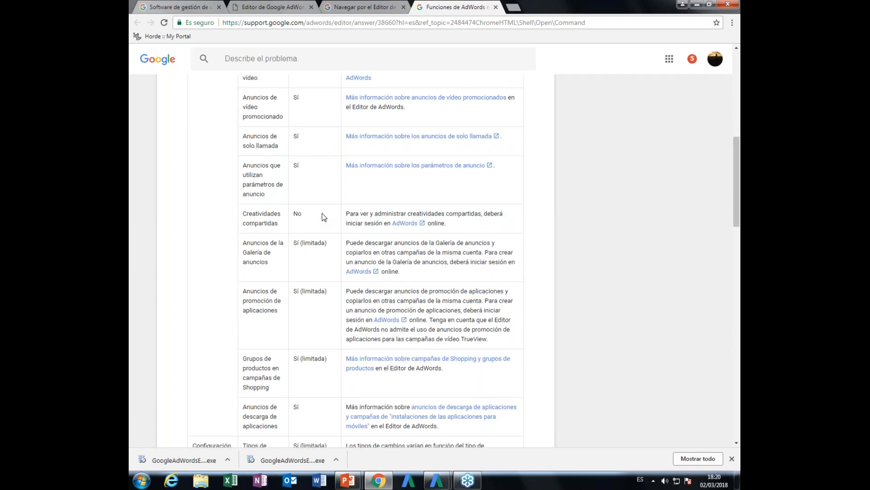
{"action": "scroll", "coordinate": [323, 218], "scroll_direction": "down", "scroll_amount": 4}
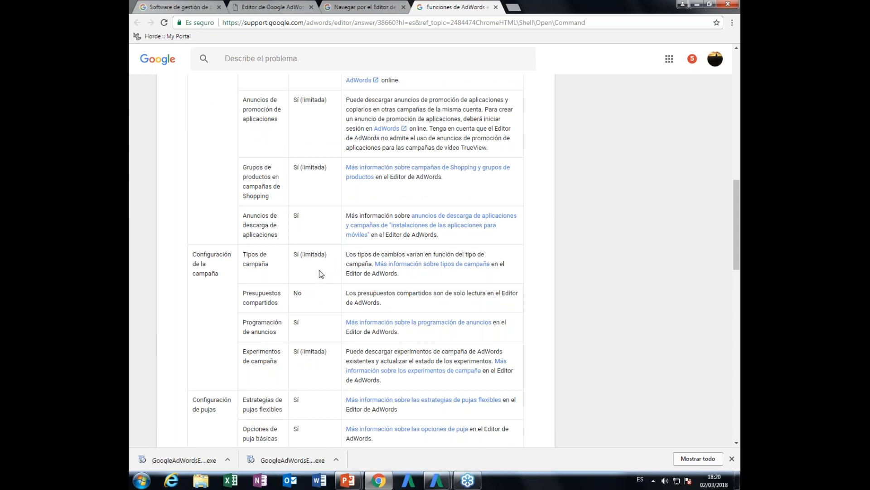
{"action": "scroll", "coordinate": [319, 270], "scroll_direction": "down", "scroll_amount": 6}
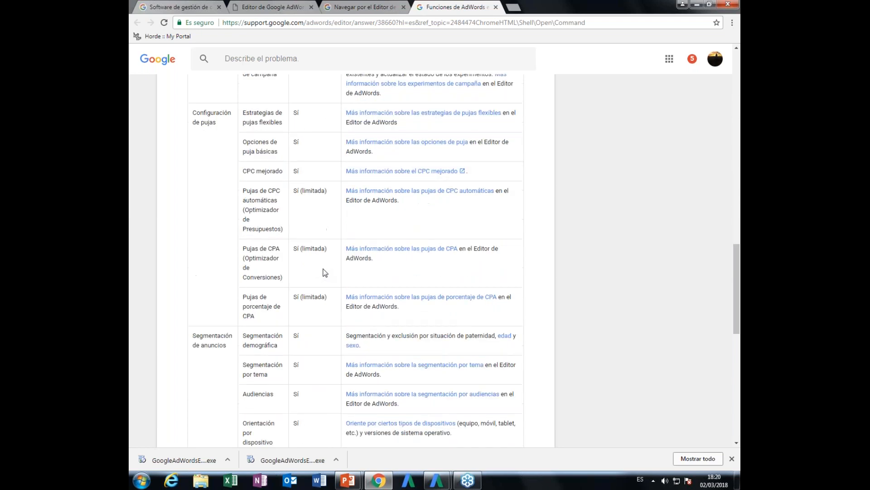
{"action": "scroll", "coordinate": [325, 272], "scroll_direction": "down", "scroll_amount": 7}
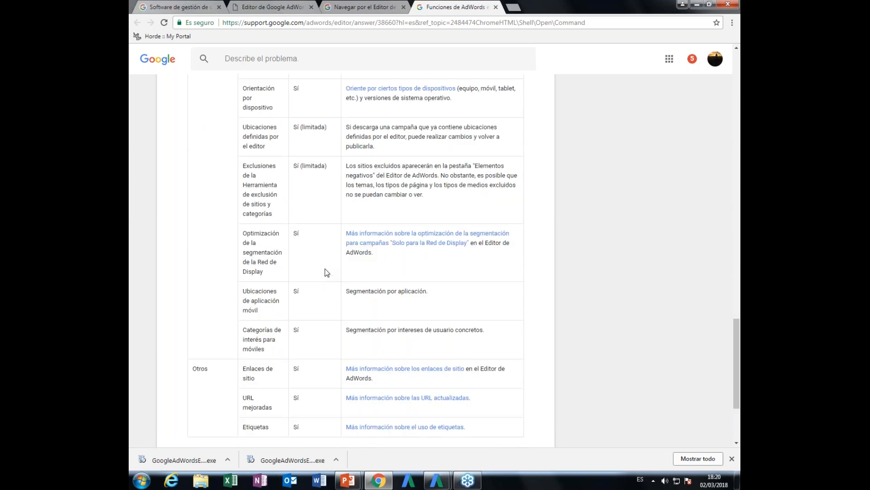
- Review the AdWords functions table once more, from the Otros rows back to its header and down to the bidding configuration rows
{"action": "scroll", "coordinate": [327, 272], "scroll_direction": "down", "scroll_amount": 2}
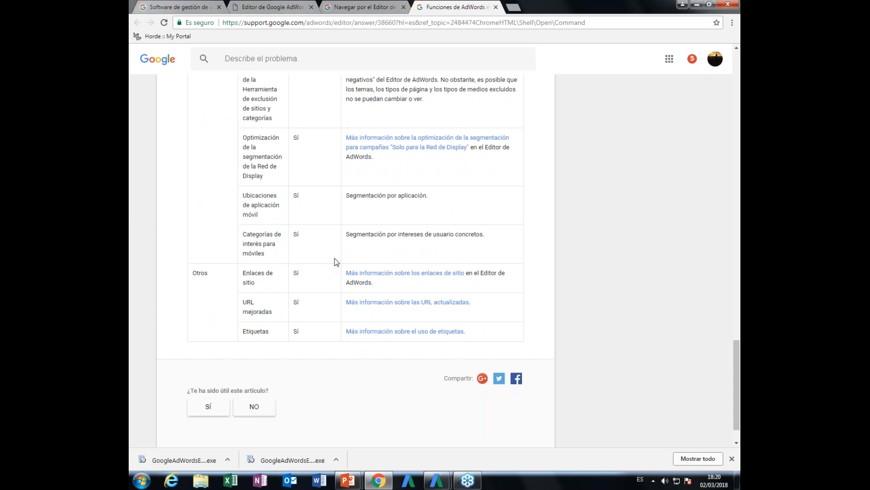
{"action": "scroll", "coordinate": [335, 257], "scroll_direction": "up", "scroll_amount": 7}
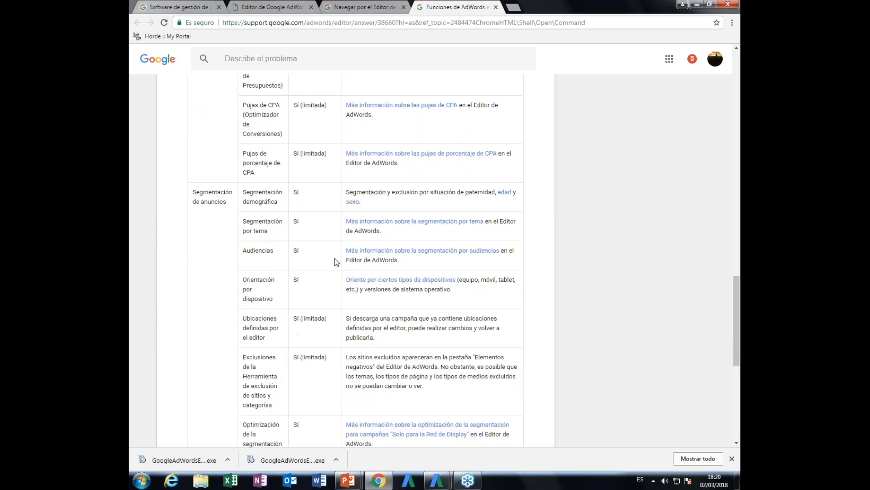
{"action": "scroll", "coordinate": [335, 257], "scroll_direction": "up", "scroll_amount": 5}
{"action": "scroll", "coordinate": [334, 258], "scroll_direction": "up", "scroll_amount": 10}
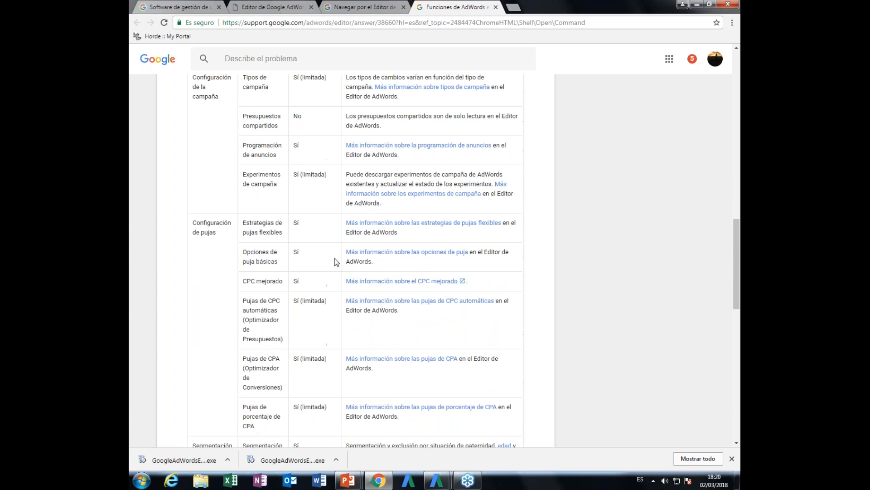
{"action": "scroll", "coordinate": [342, 276], "scroll_direction": "up", "scroll_amount": 5}
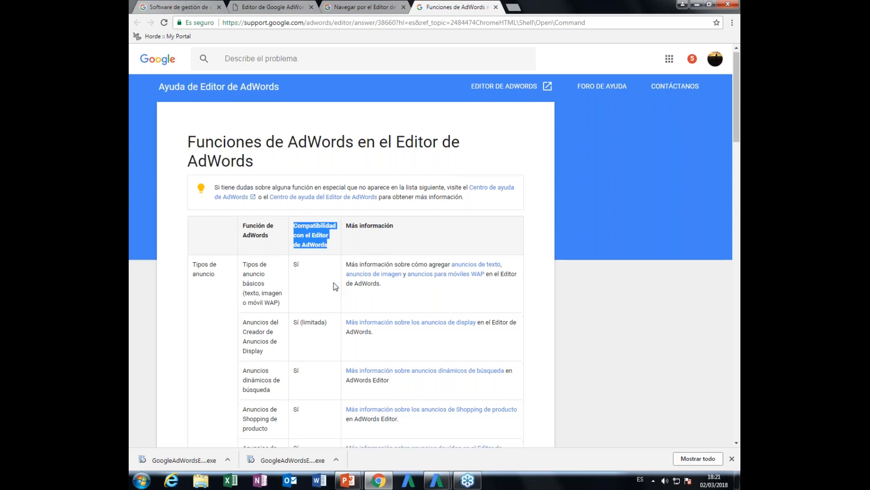
{"action": "scroll", "coordinate": [335, 286], "scroll_direction": "down", "scroll_amount": 6}
{"action": "scroll", "coordinate": [335, 286], "scroll_direction": "down", "scroll_amount": 6}
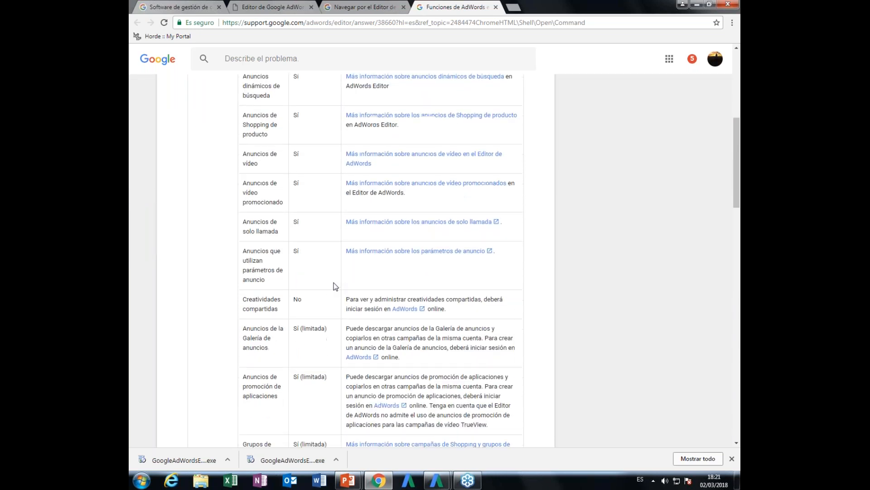
{"action": "scroll", "coordinate": [336, 286], "scroll_direction": "down", "scroll_amount": 2}
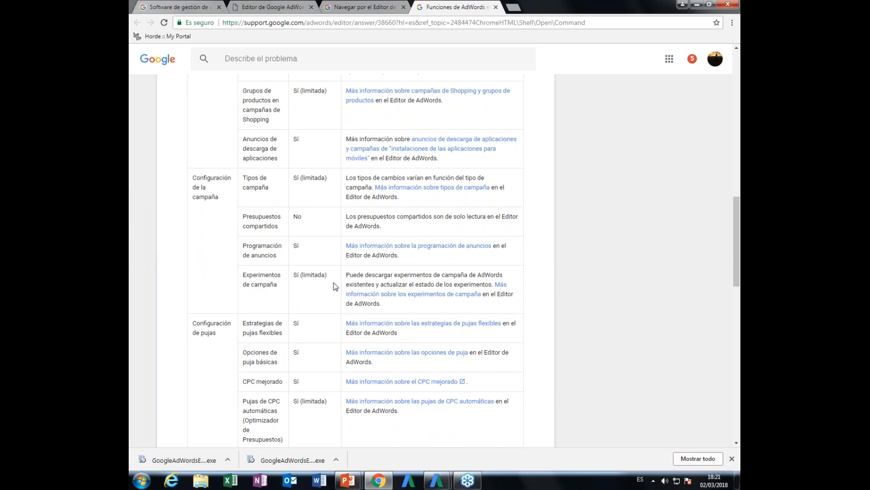
- Switch to the presentation and advance to the Deshacer los cambios y copia de seguridad slide
{"action": "key", "text": "alt+Tab"}
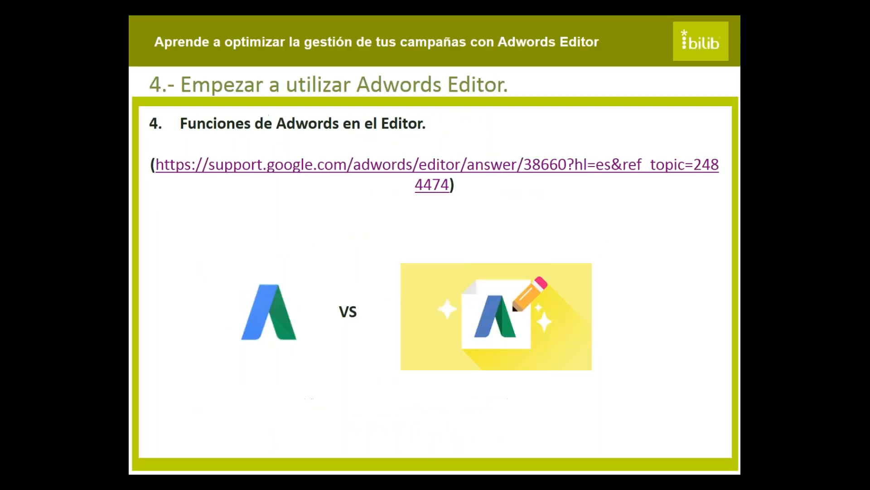
{"action": "key", "text": "Right"}
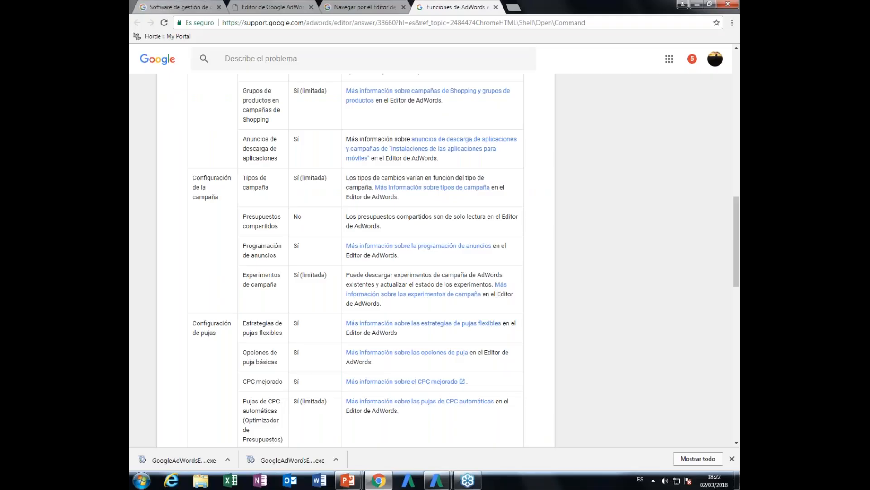
- Switch to AdWords Editor and deselect the Regalos de cestas campaign in the campaign list
{"action": "key", "text": "alt+Tab"}
{"action": "key", "text": "alt+Tab"}
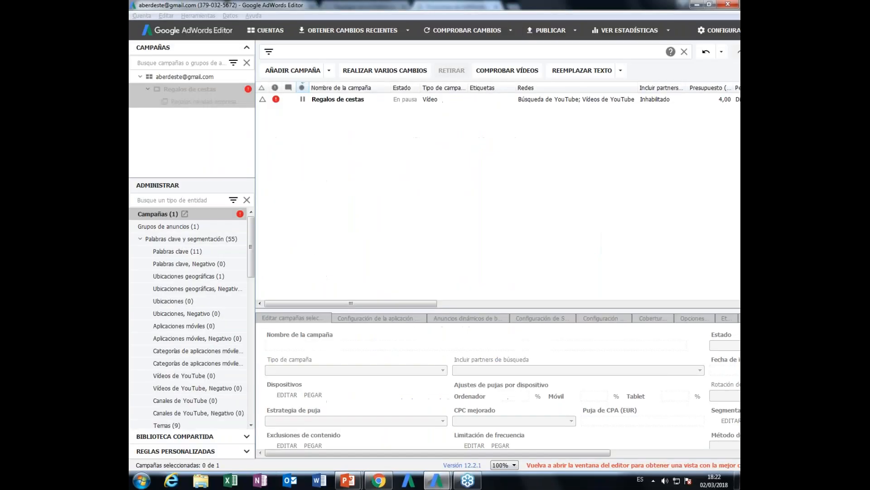
{"action": "left_click", "coordinate": [368, 206]}
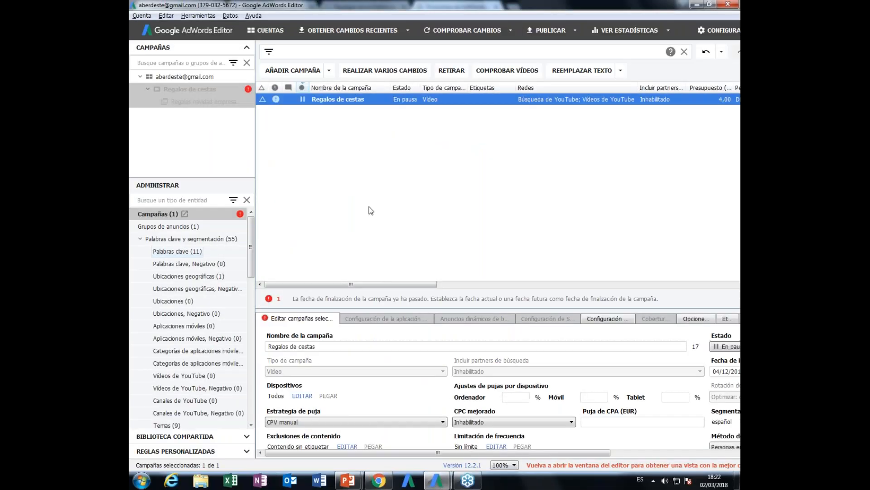
{"action": "left_click", "coordinate": [412, 236]}
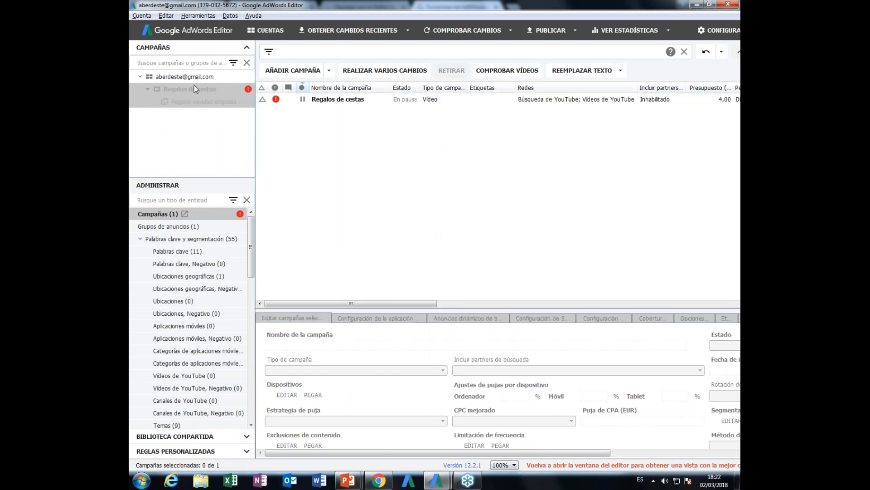
- Select the ad group under the Regalos de cestas campaign in the account tree and list its keywords
{"action": "left_click", "coordinate": [141, 79]}
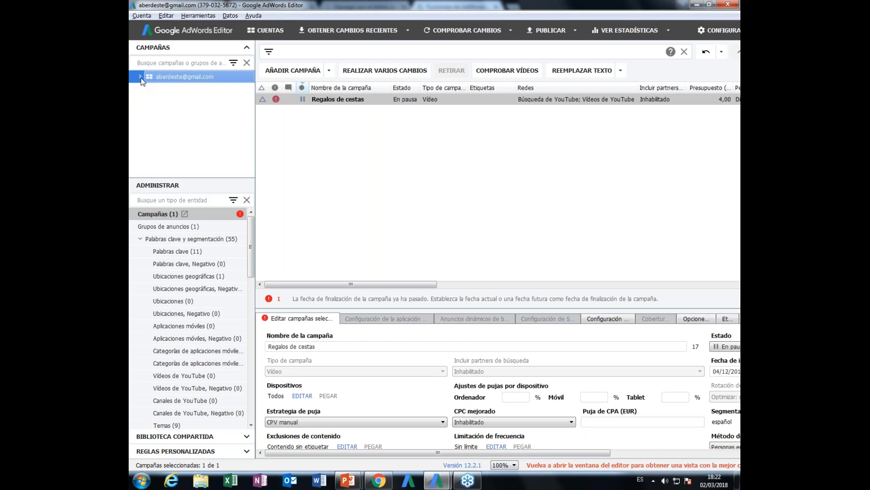
{"action": "left_click", "coordinate": [141, 77]}
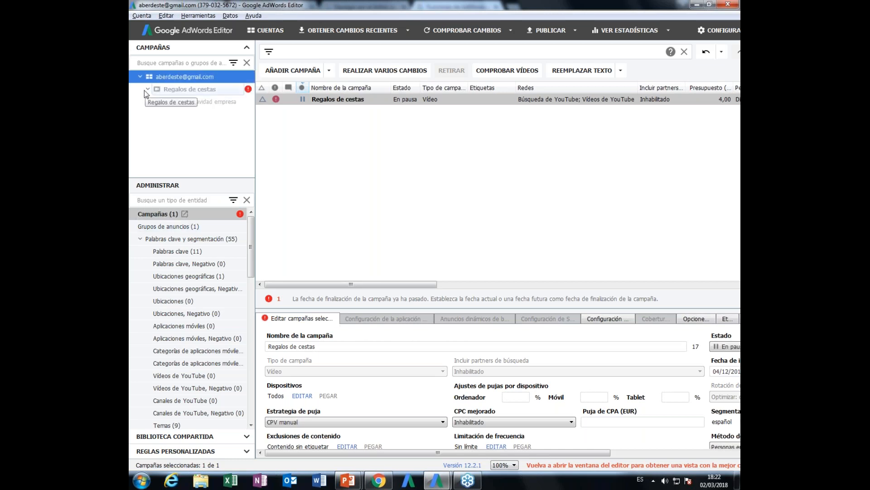
{"action": "left_click", "coordinate": [173, 91]}
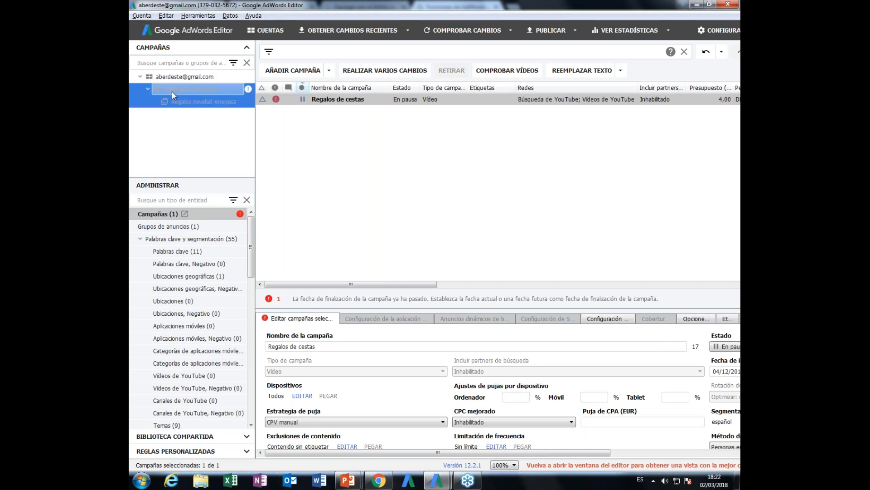
{"action": "left_click", "coordinate": [177, 105]}
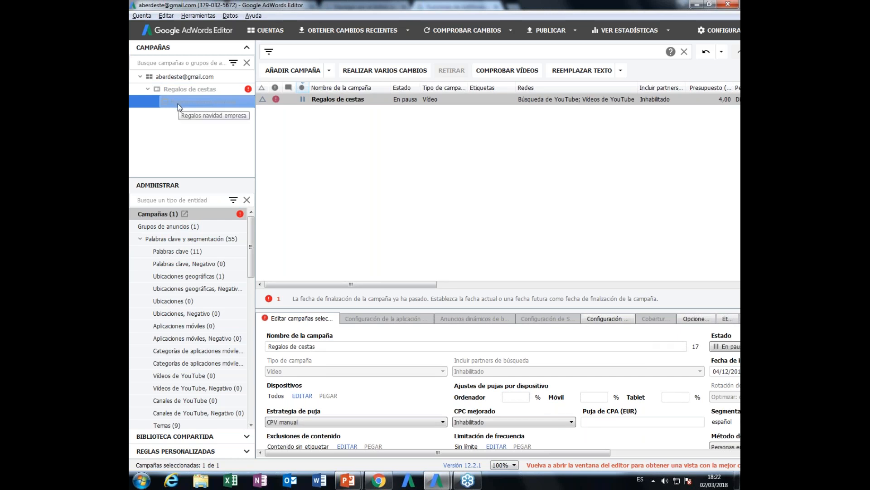
{"action": "left_click", "coordinate": [193, 253]}
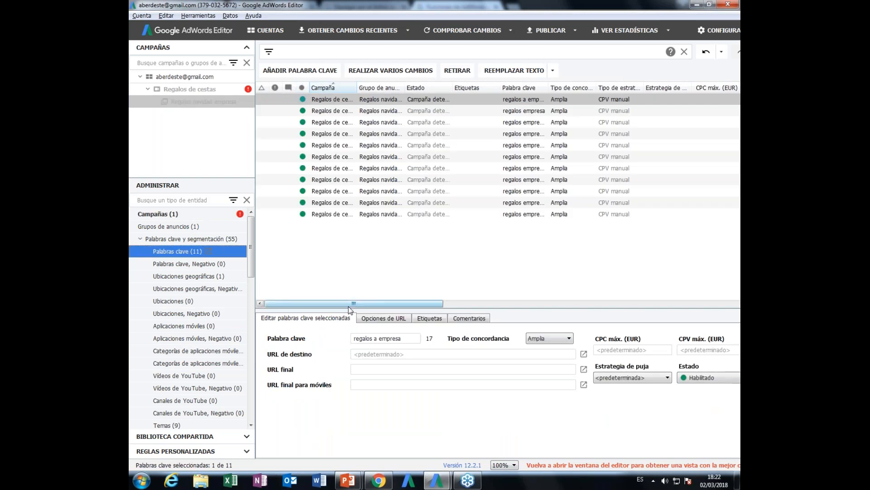
{"action": "right_click", "coordinate": [351, 103]}
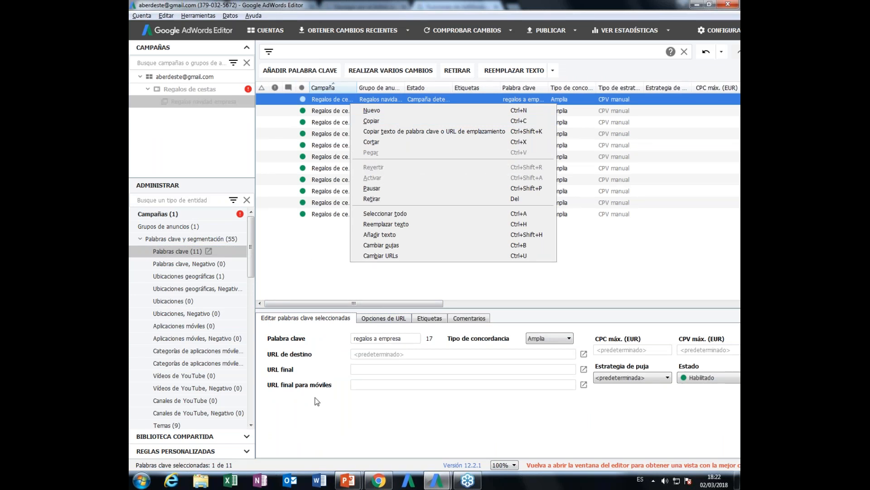
{"action": "left_click", "coordinate": [319, 258]}
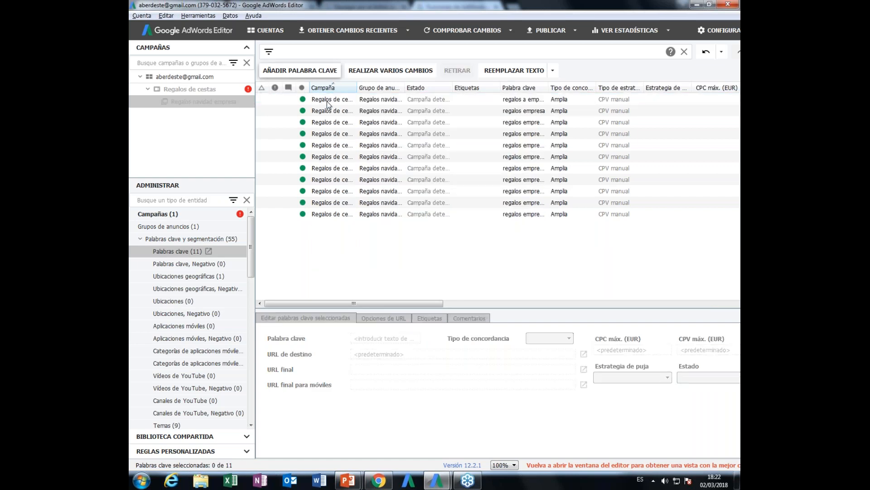
{"action": "left_click", "coordinate": [386, 337]}
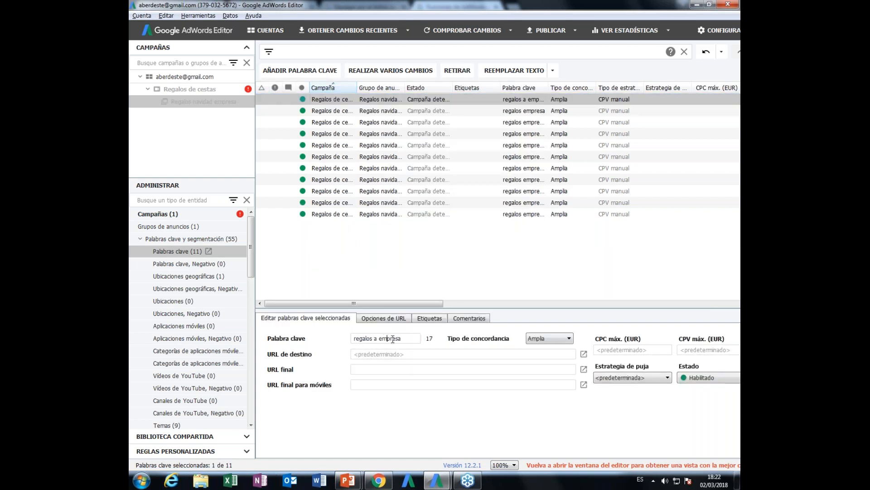
{"action": "left_click", "coordinate": [371, 319]}
{"action": "type", "text": "www"}
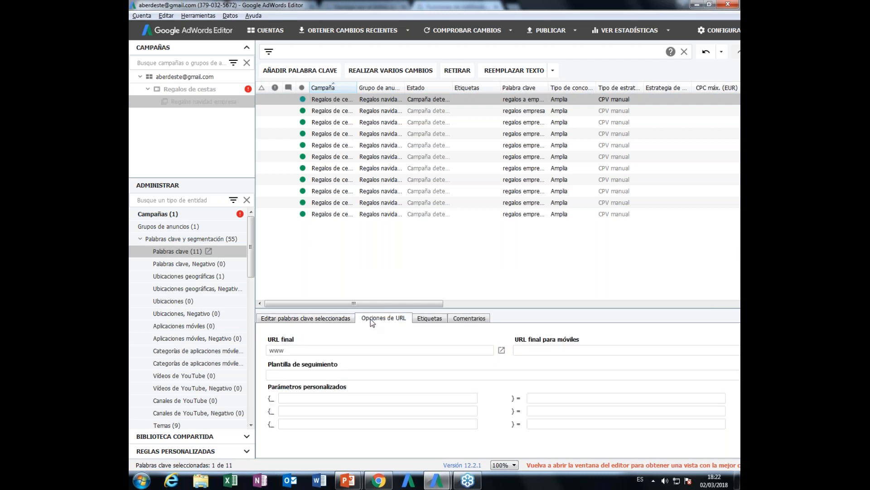
{"action": "type", "text": ".mariamandarinaonline.es"}
{"action": "left_click", "coordinate": [379, 274]}
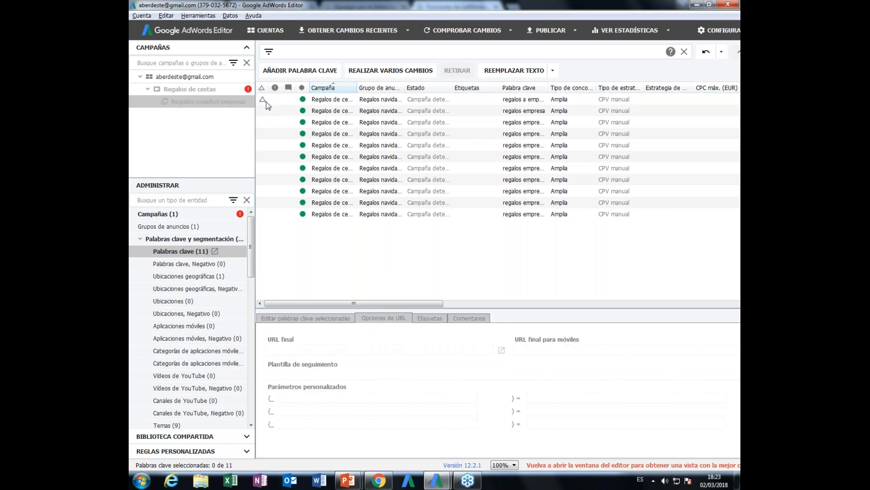
- Revert the keyword regalos a empresa to its last downloaded state, check its final URL field and deselect it
{"action": "left_click", "coordinate": [323, 100]}
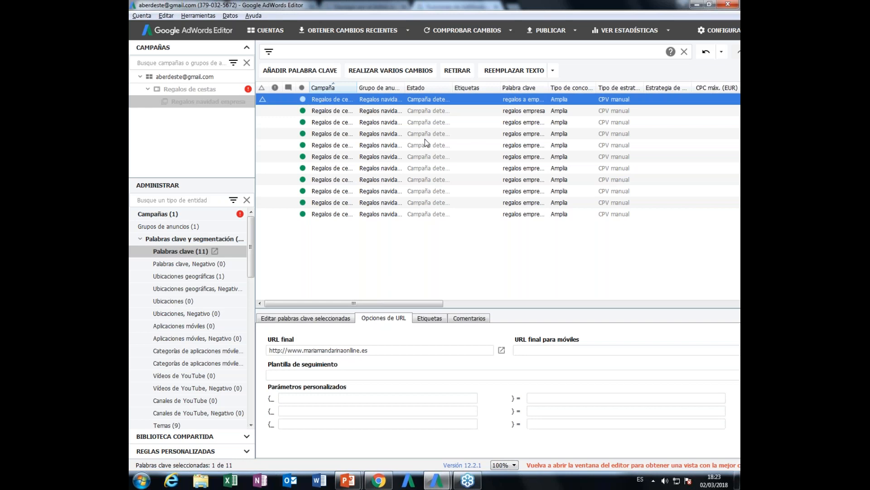
{"action": "right_click", "coordinate": [319, 99]}
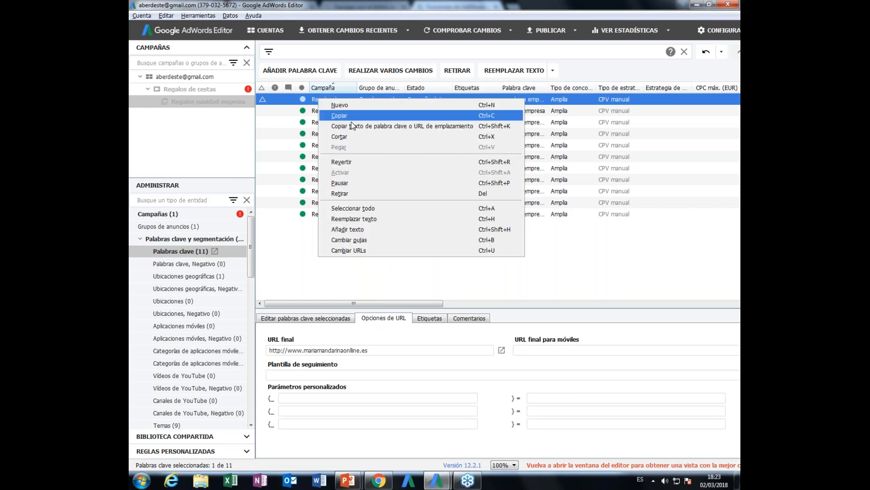
{"action": "left_click", "coordinate": [344, 162]}
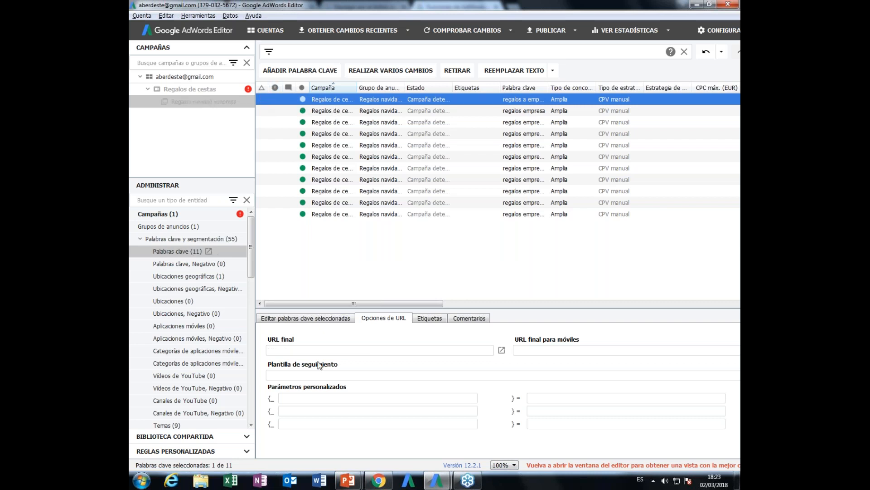
{"action": "left_click", "coordinate": [286, 350]}
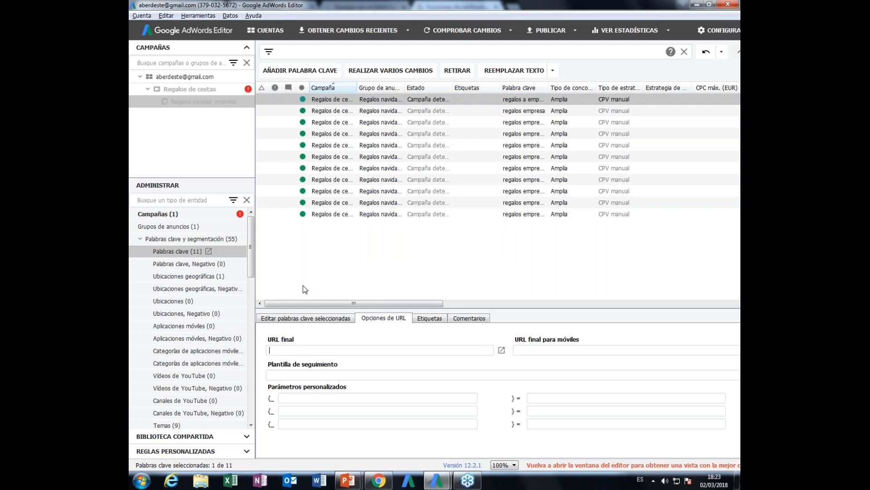
{"action": "left_click", "coordinate": [336, 284]}
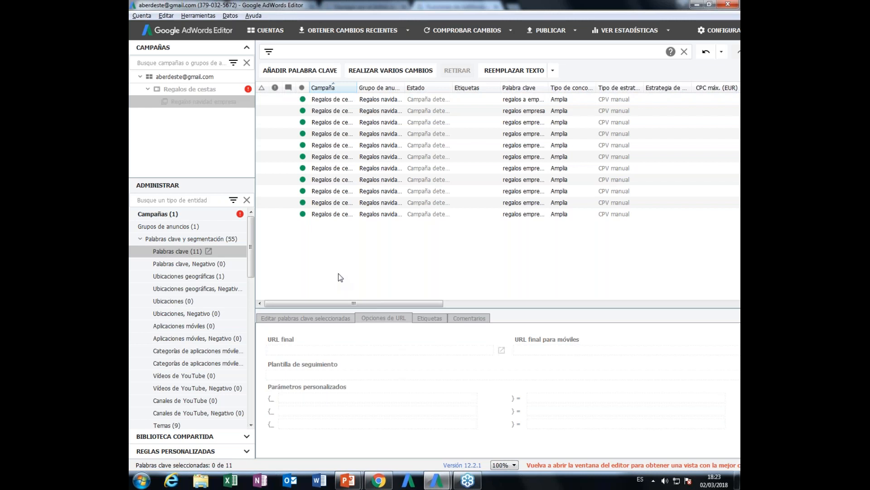
- Start a full download (Descarga completa) of the account twice, cancelling at the confirmation each time
{"action": "left_click", "coordinate": [140, 16]}
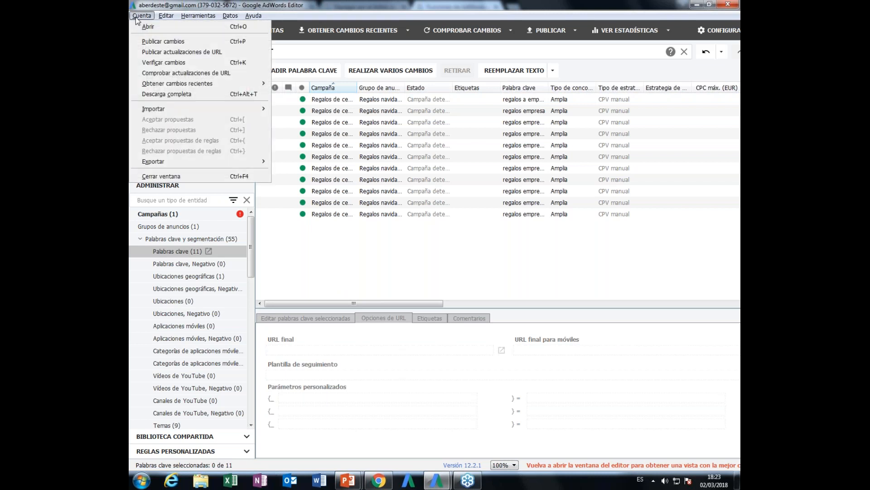
{"action": "left_click", "coordinate": [152, 94]}
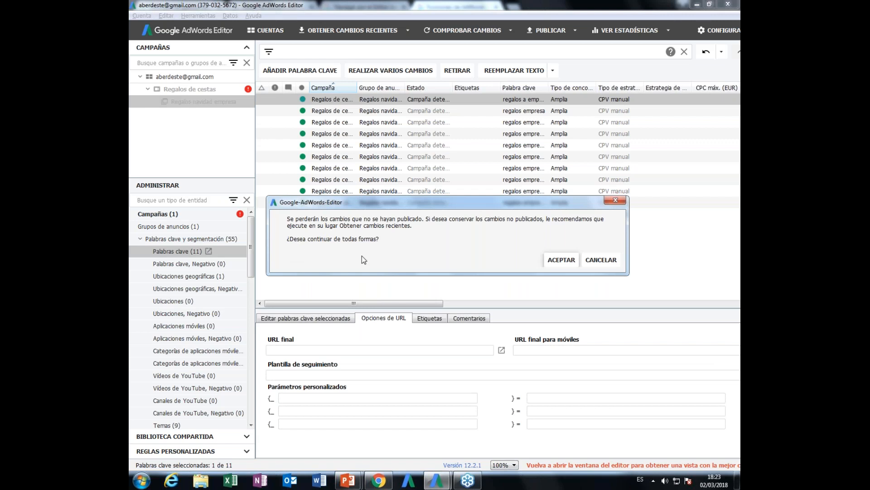
{"action": "left_click", "coordinate": [601, 260]}
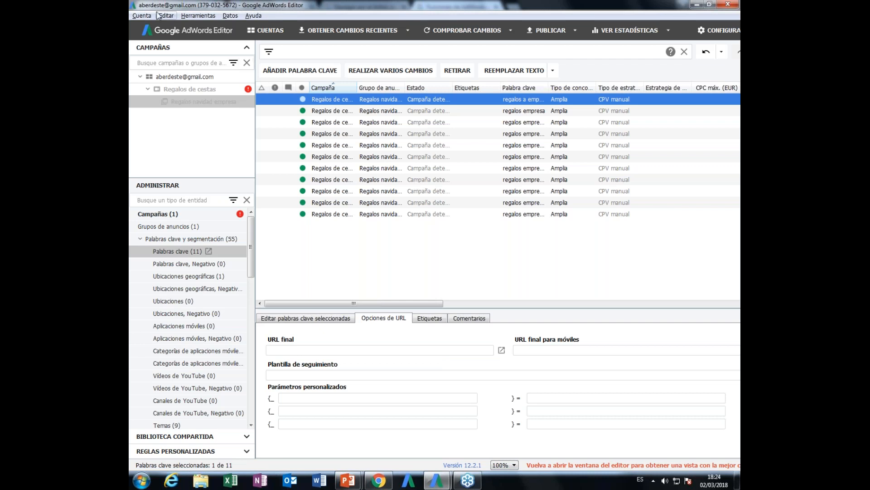
{"action": "left_click", "coordinate": [142, 17]}
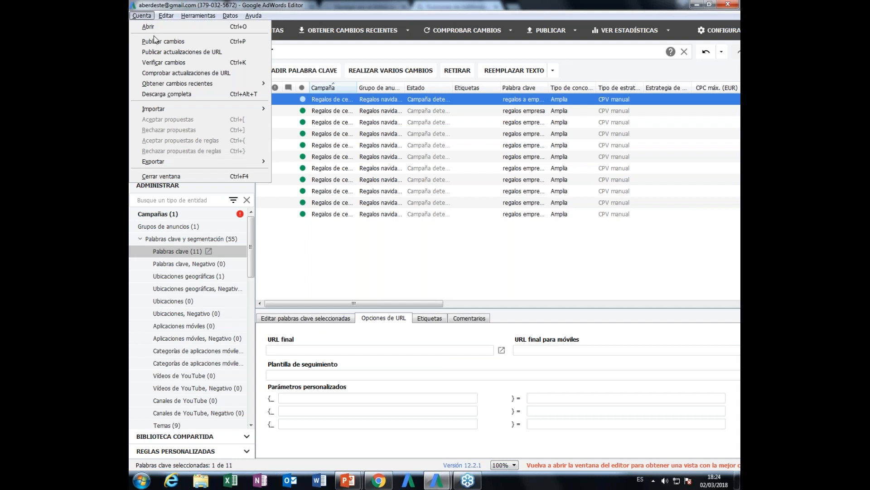
{"action": "left_click", "coordinate": [163, 94]}
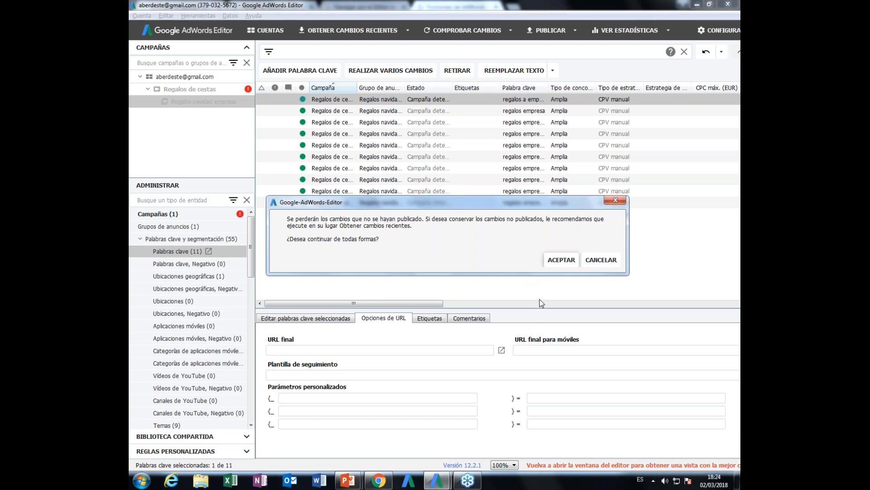
{"action": "left_click", "coordinate": [598, 260]}
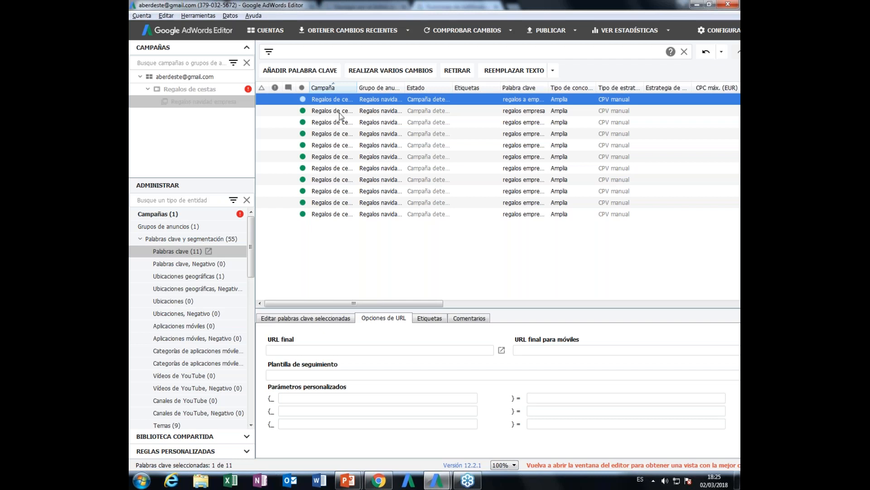
- Export the whole account as a CSV file to the removable disk (Disco extraíble I:) and close the export summary
{"action": "left_click", "coordinate": [142, 17]}
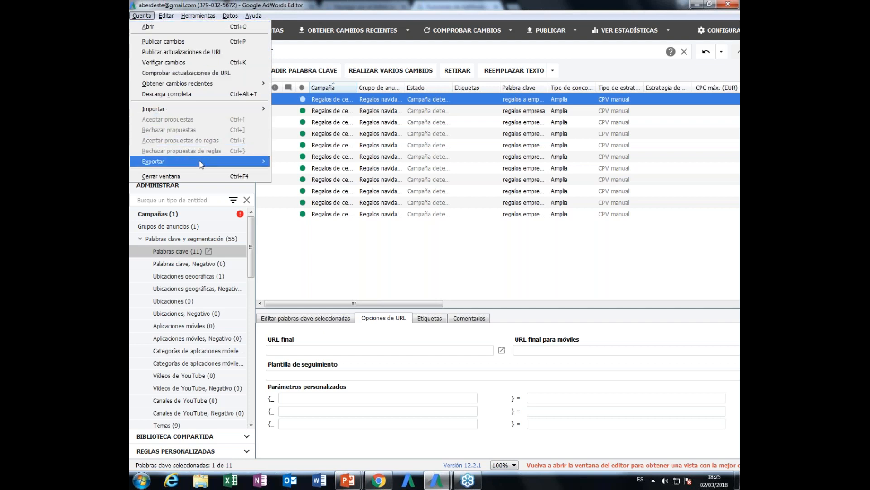
{"action": "mouse_move", "coordinate": [201, 164]}
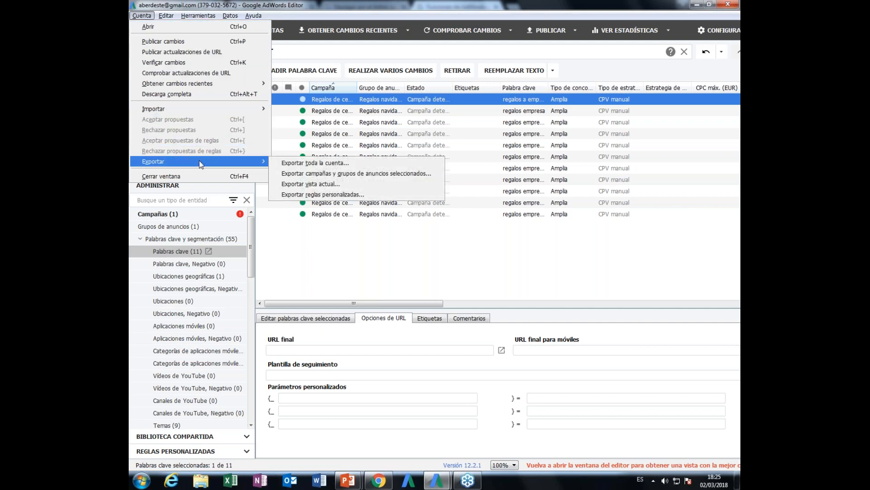
{"action": "left_click", "coordinate": [292, 165]}
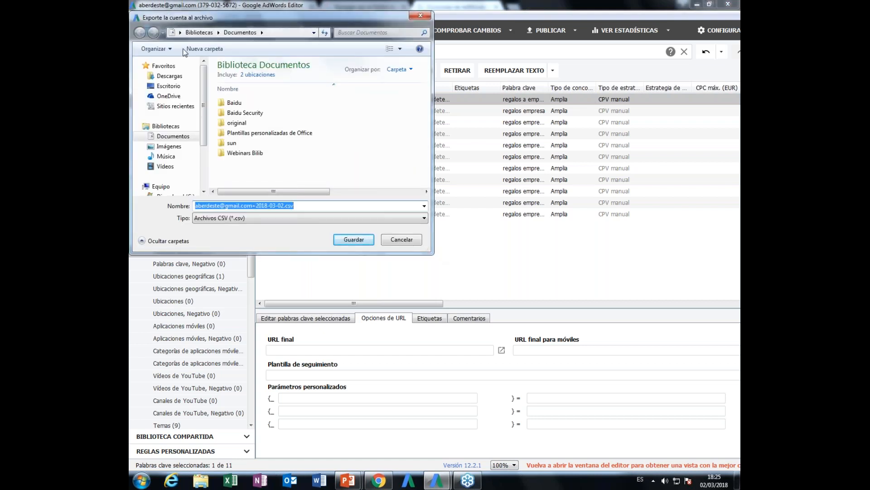
{"action": "left_click_drag", "start_coordinate": [206, 108], "coordinate": [205, 145]}
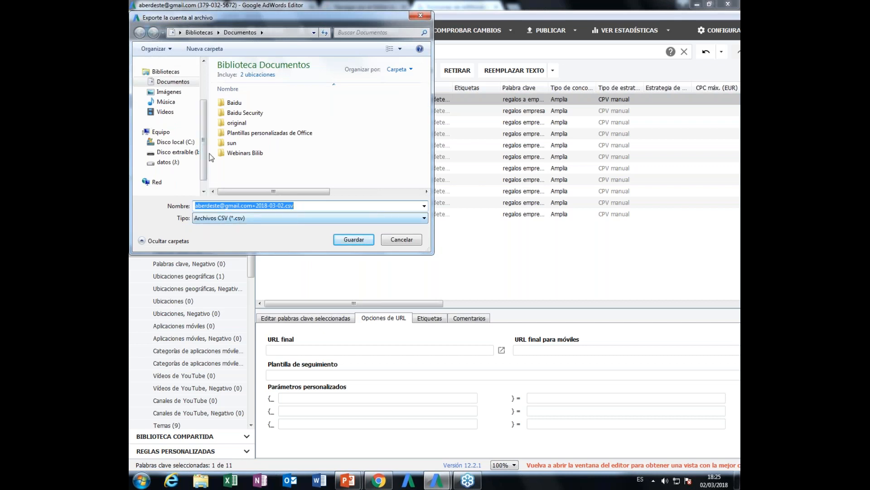
{"action": "left_click", "coordinate": [153, 153]}
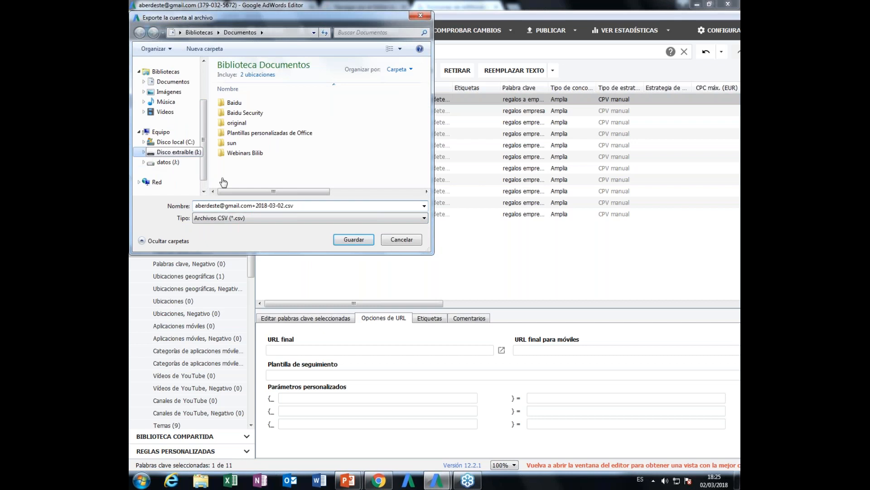
{"action": "left_click", "coordinate": [353, 240]}
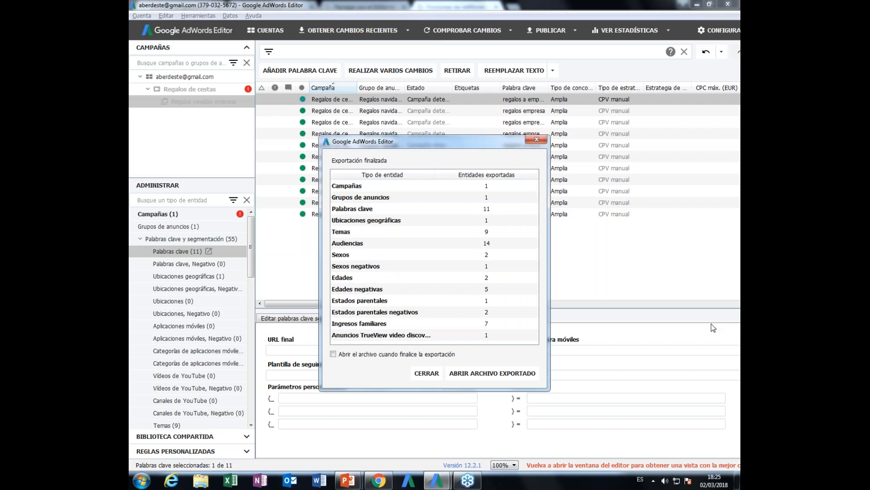
{"action": "left_click", "coordinate": [438, 376]}
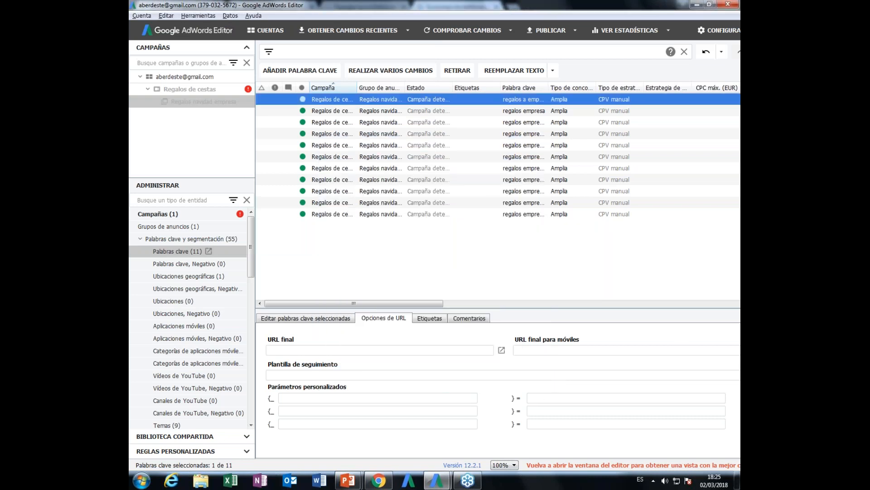
{"action": "left_click", "coordinate": [372, 350]}
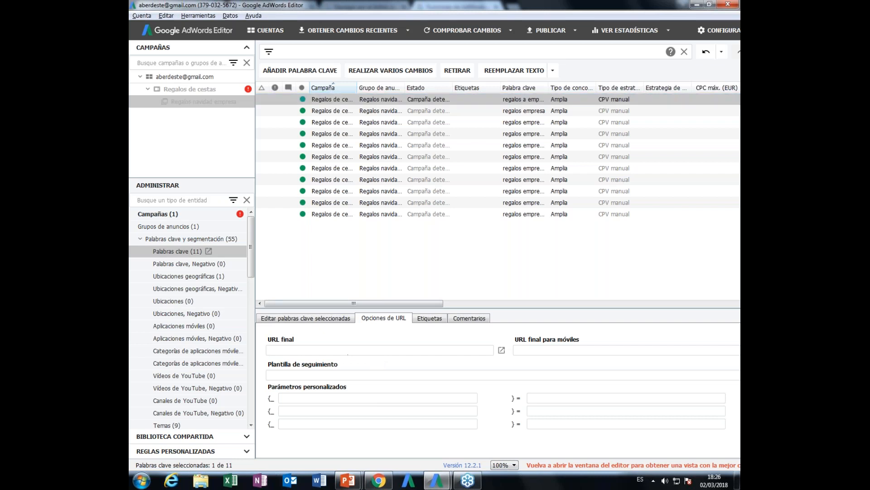
{"action": "type", "text": "vagaehaq"}
{"action": "key", "text": "BackSpace"}
{"action": "key", "text": "BackSpace"}
{"action": "key", "text": "BackSpace"}
{"action": "key", "text": "BackSpace"}
{"action": "key", "text": "BackSpace"}
{"action": "key", "text": "BackSpace"}
{"action": "key", "text": "BackSpace"}
{"action": "key", "text": "BackSpace"}
- Switch to Windows Explorer, locate the exported account CSV on the removable disk (I:), and return to AdWords Editor
{"action": "left_click", "coordinate": [201, 480]}
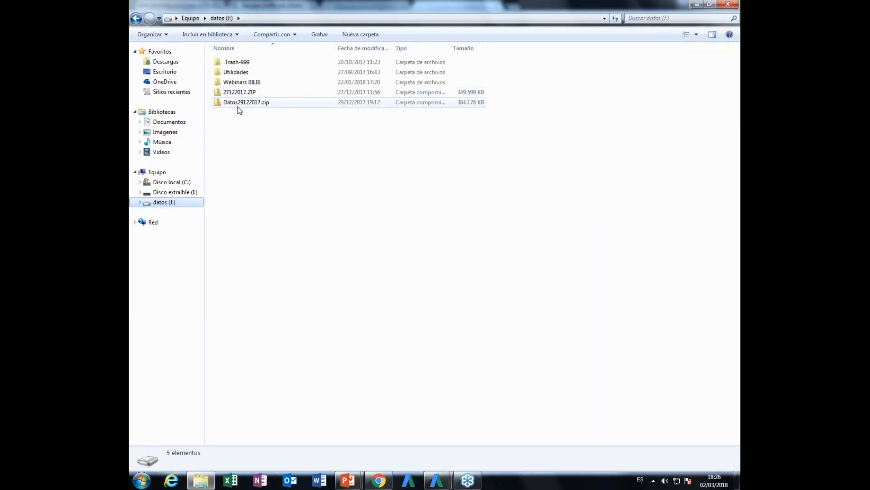
{"action": "left_click", "coordinate": [175, 192]}
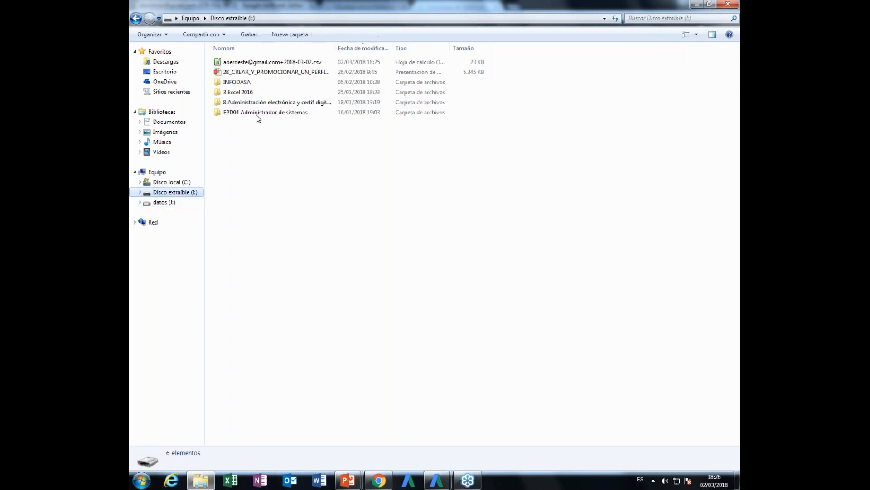
{"action": "double_click", "coordinate": [334, 48]}
{"action": "left_click", "coordinate": [300, 63]}
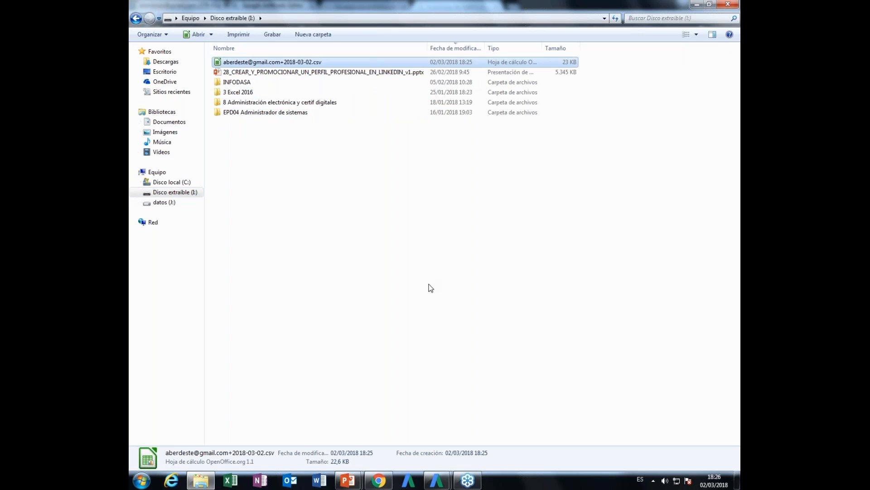
{"action": "key", "text": "alt+Tab"}
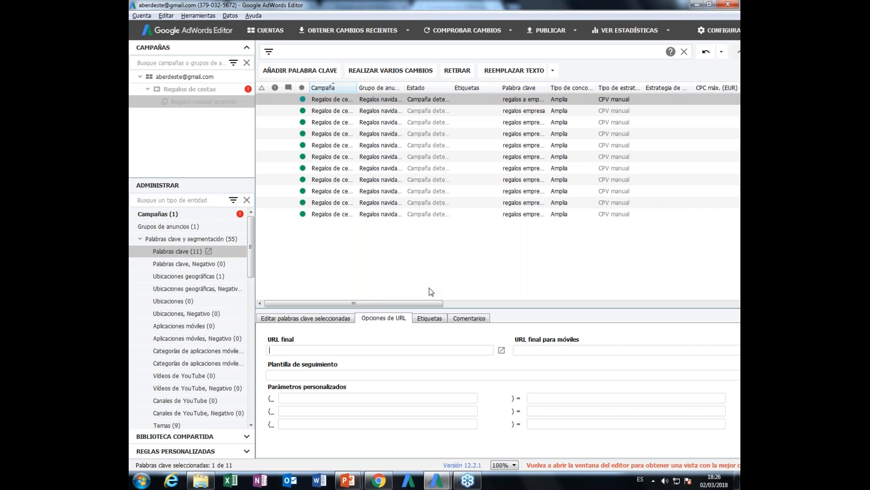
- Import the exported account CSV from the removable disk (I:) and finalise the import to review the proposed changes
{"action": "left_click", "coordinate": [142, 16]}
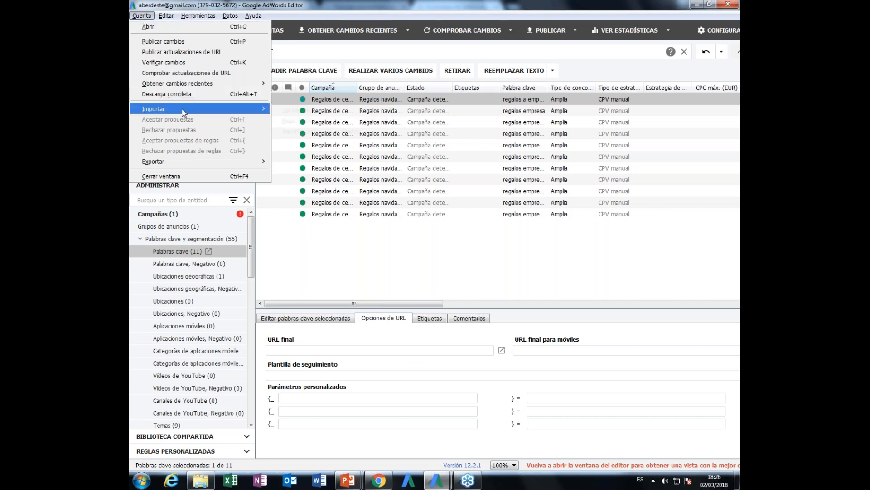
{"action": "mouse_move", "coordinate": [253, 109]}
{"action": "left_click", "coordinate": [294, 111]}
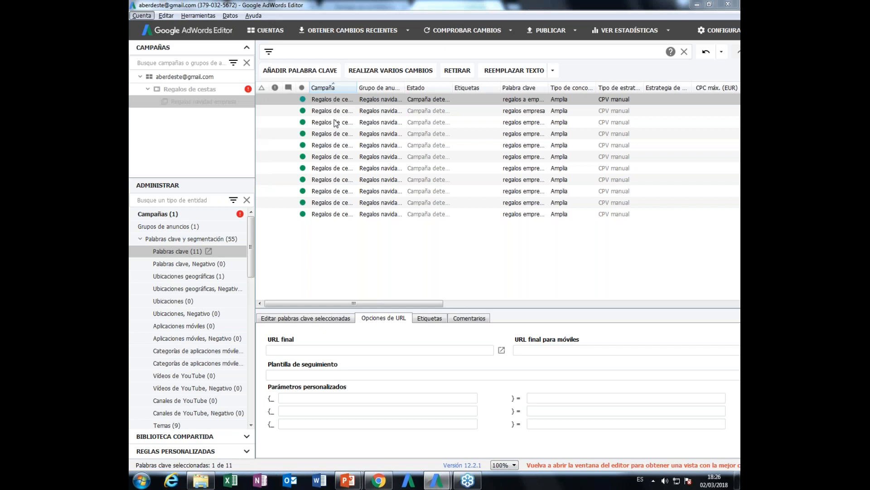
{"action": "left_click", "coordinate": [272, 117]}
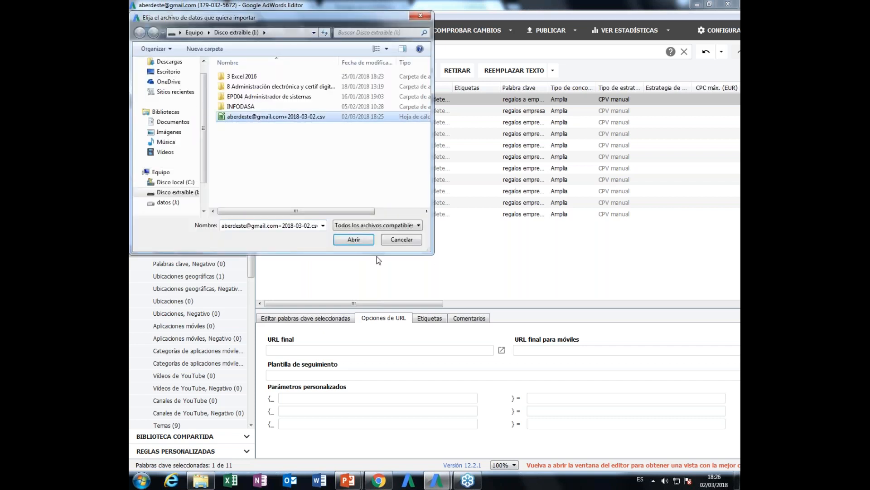
{"action": "left_click", "coordinate": [353, 240]}
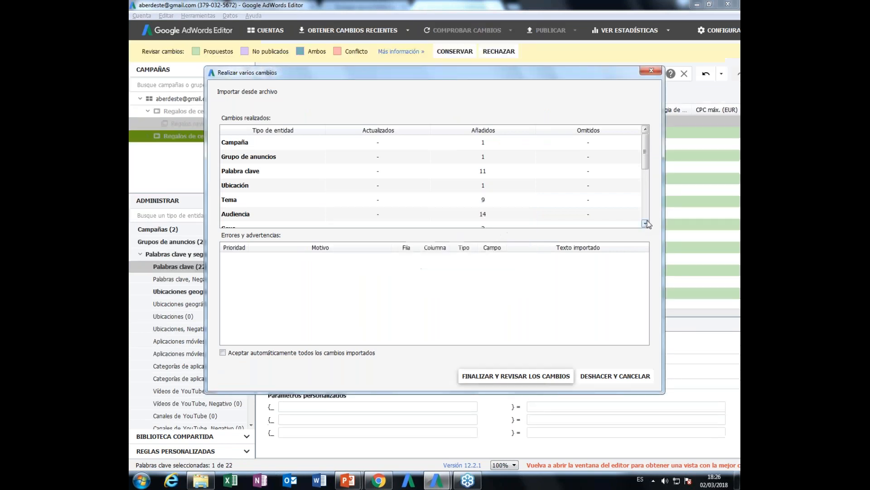
{"action": "left_click", "coordinate": [544, 379]}
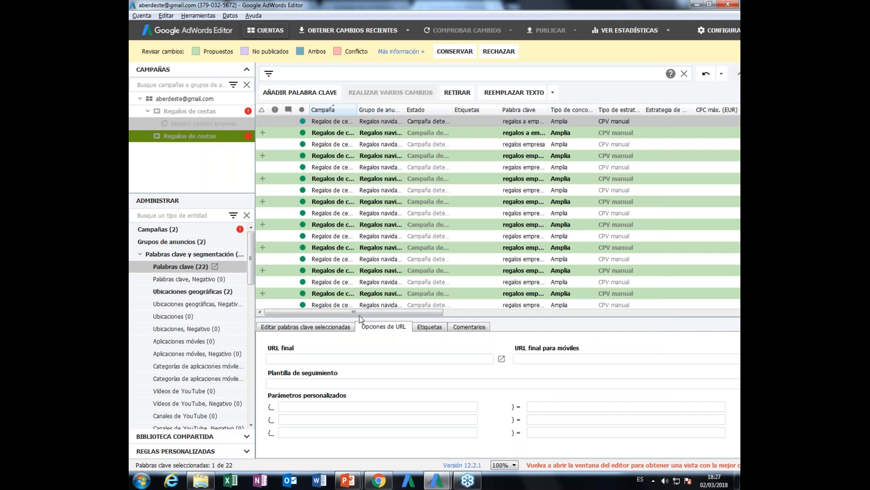
- Delete the imported duplicate of the keyword regalos a empresa from the proposed keywords
{"action": "left_click", "coordinate": [263, 135]}
{"action": "right_click", "coordinate": [262, 132]}
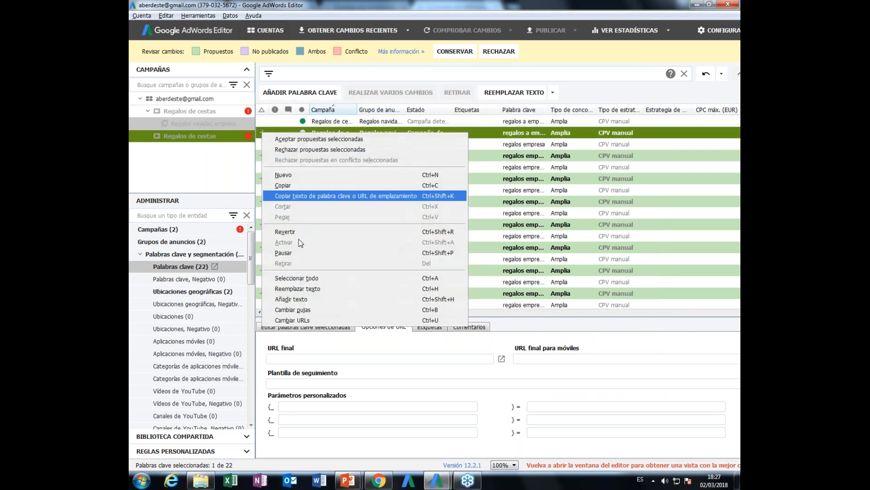
{"action": "left_click", "coordinate": [353, 129]}
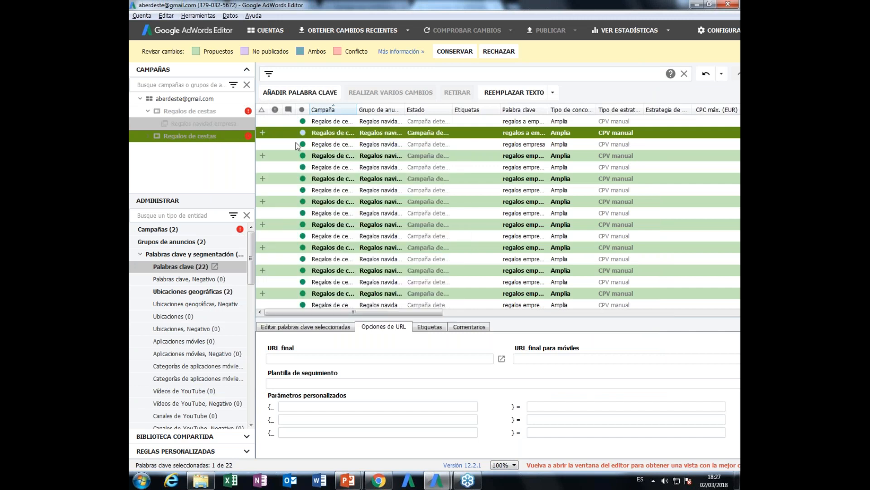
{"action": "key", "text": "Delete"}
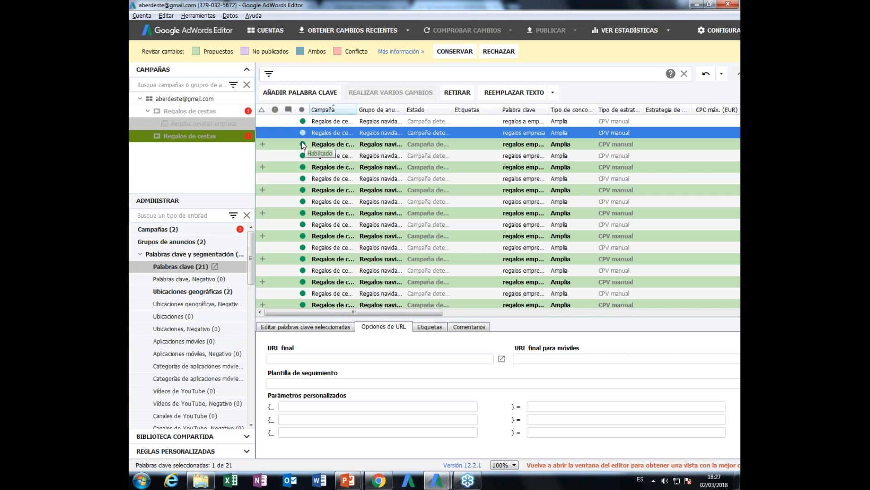
{"action": "key", "text": "alt+Tab"}
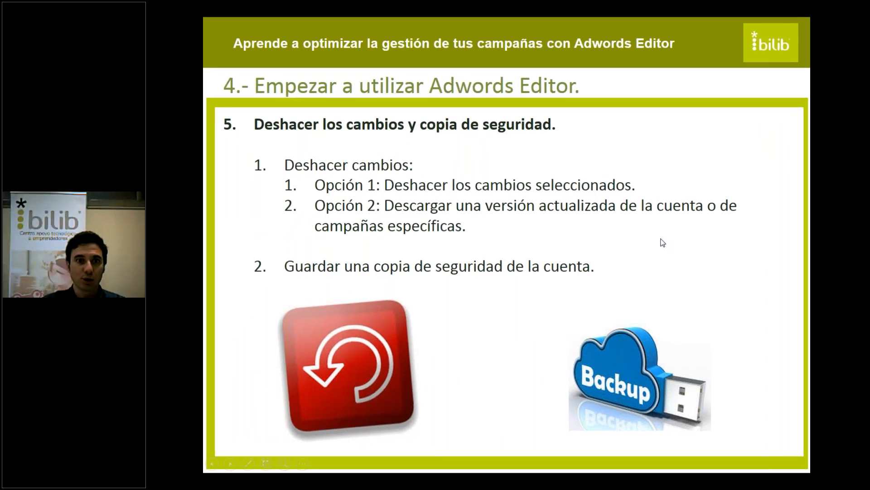
{"action": "key", "text": "Left"}
{"action": "key", "text": "Left"}
{"action": "key", "text": "Left"}
{"action": "key", "text": "Left"}
{"action": "key", "text": "Left"}
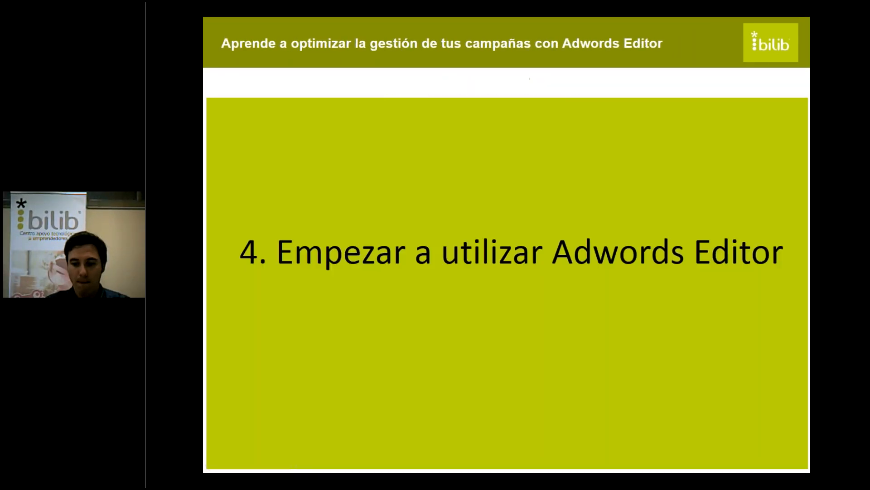
{"action": "key", "text": "Right"}
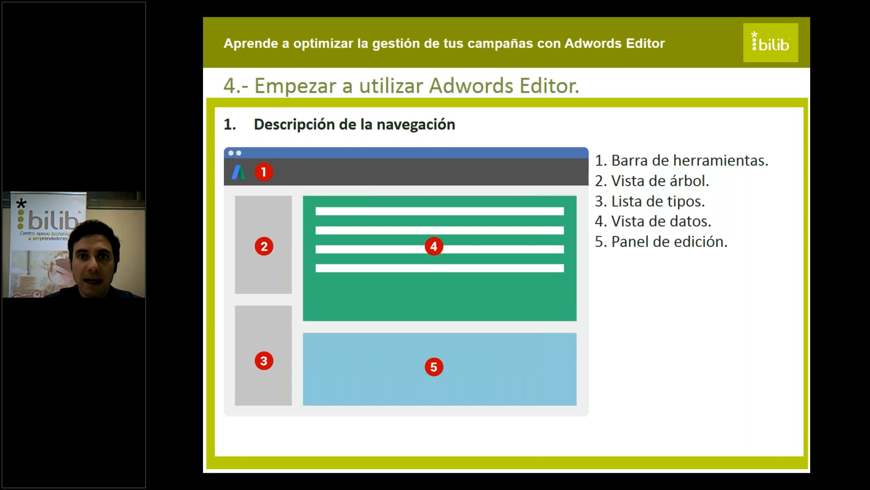